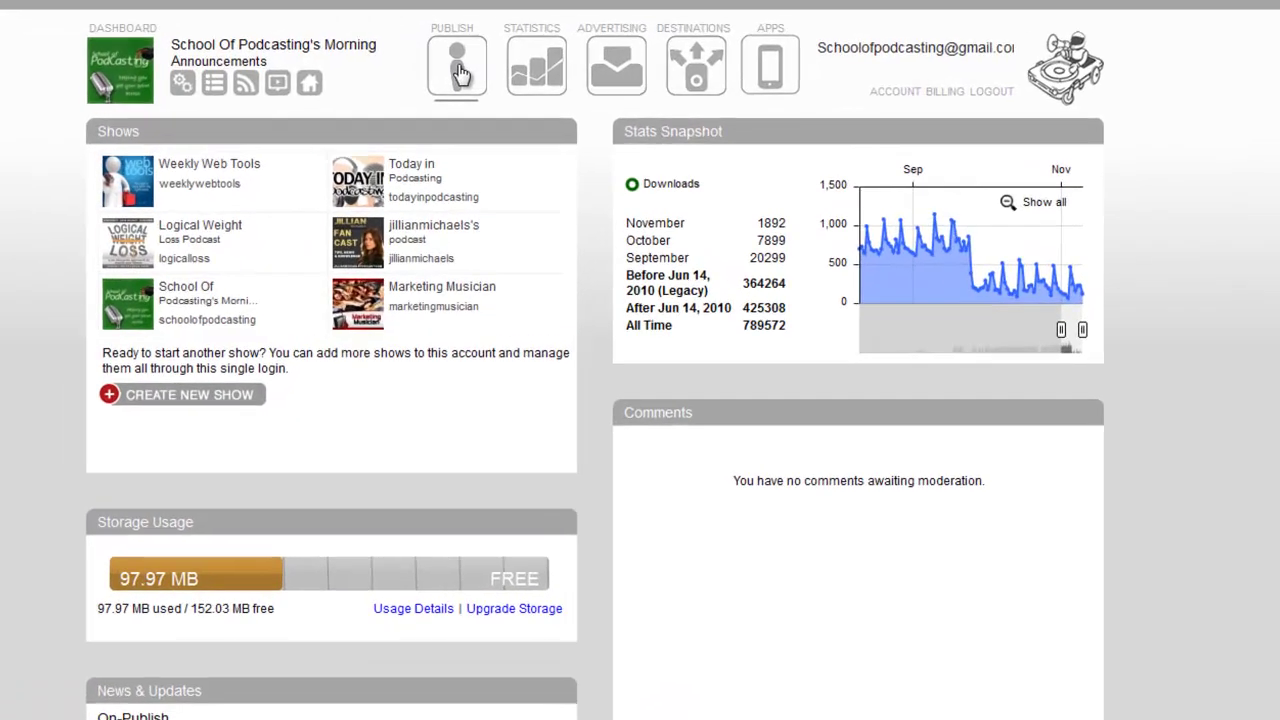
# Open Libsyn's New Post form and scroll through it down to Media File Selection
pyautogui.click(455, 72)
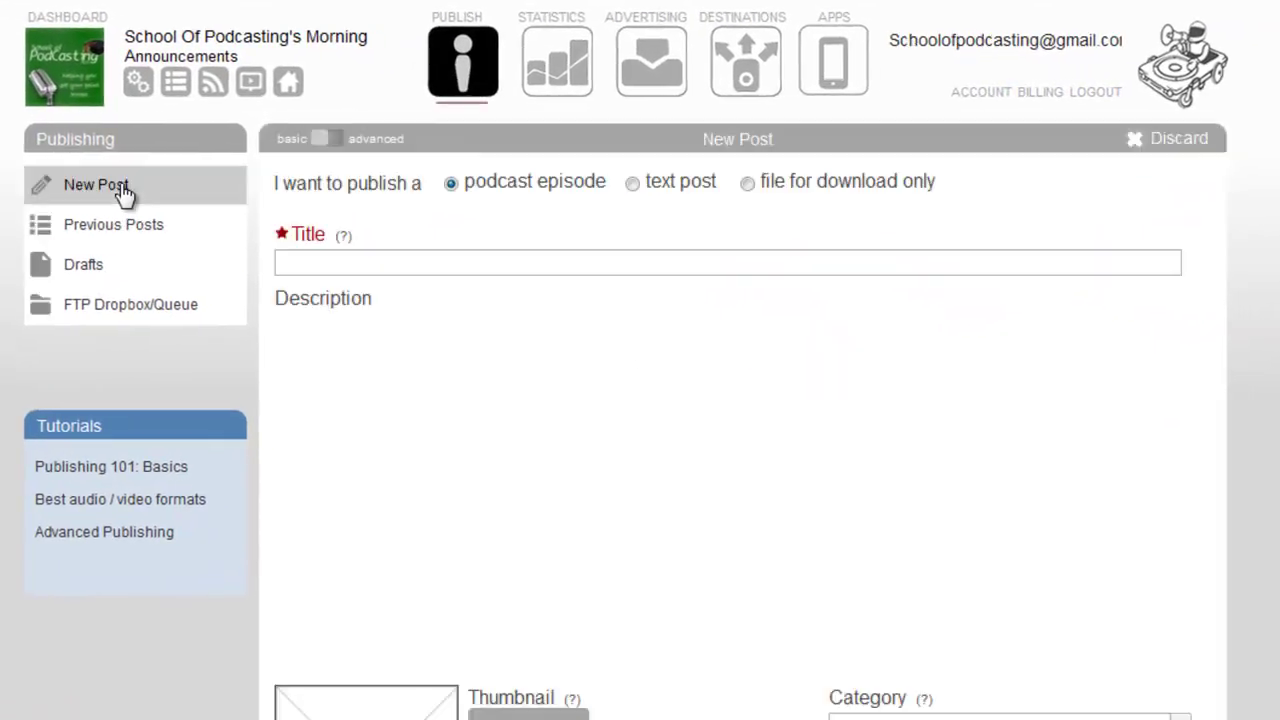
pyautogui.click(347, 260)
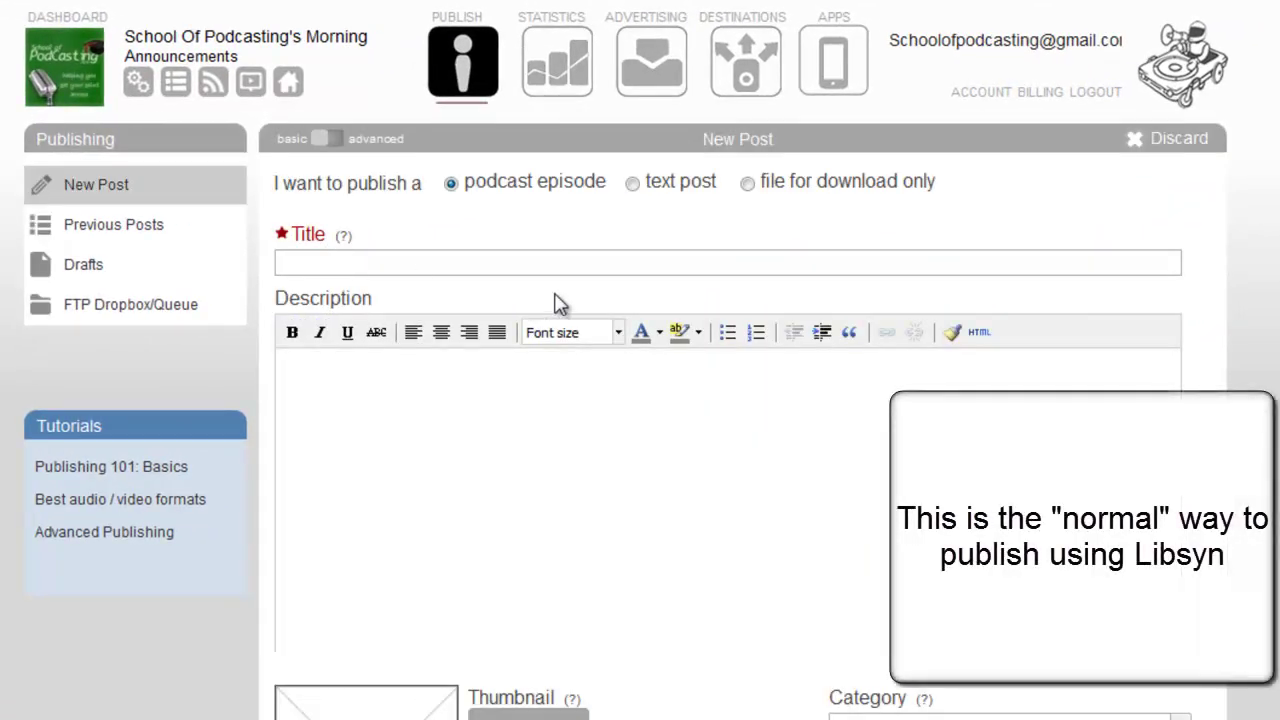
pyautogui.scroll(-5, 1154, 380)
pyautogui.scroll(-3, 1276, 503)
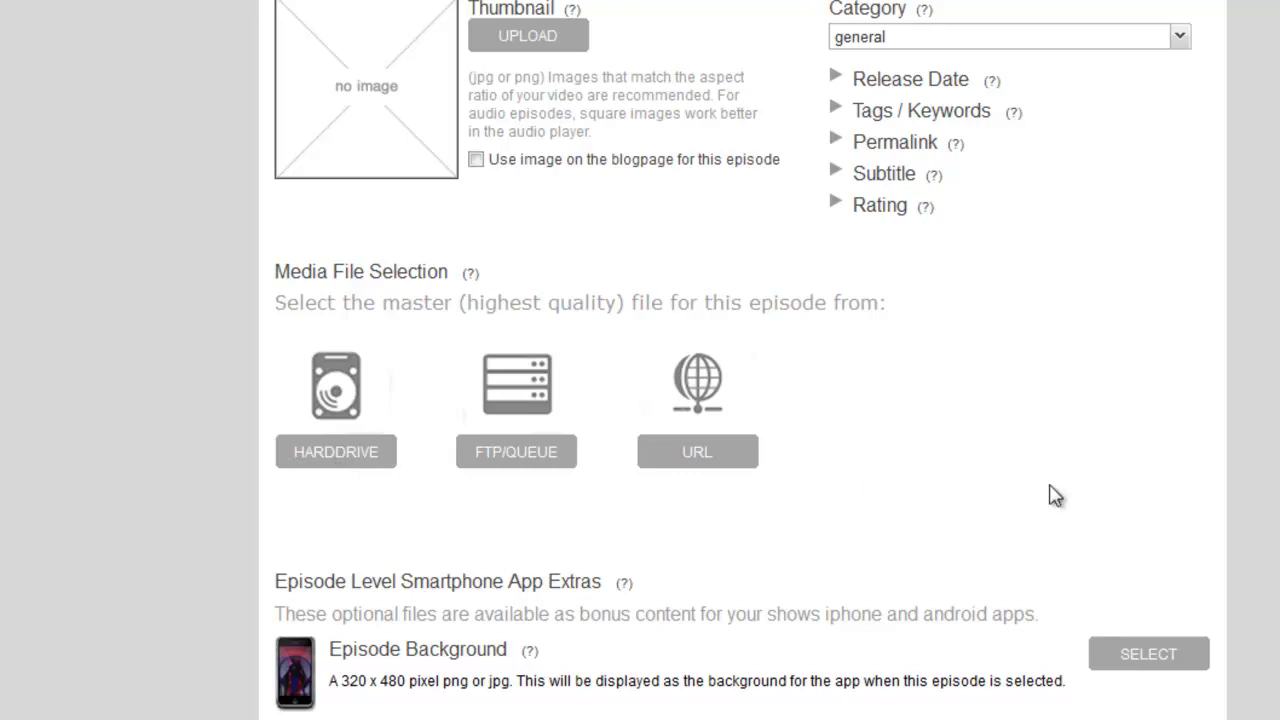
pyautogui.scroll(7, 1123, 500)
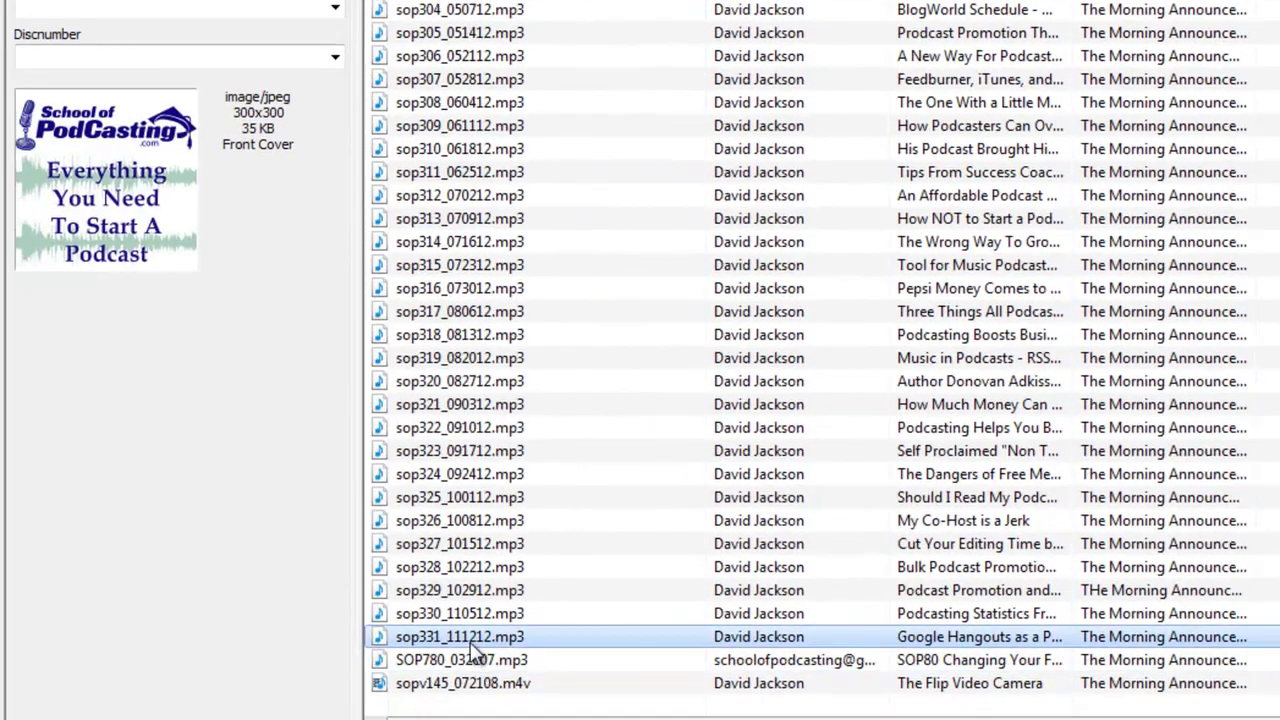
# Select sop331_111212.mp3 in Mp3tag to show its track 331 Google Hangouts tags
pyautogui.click(452, 633)
pyautogui.click(489, 636)
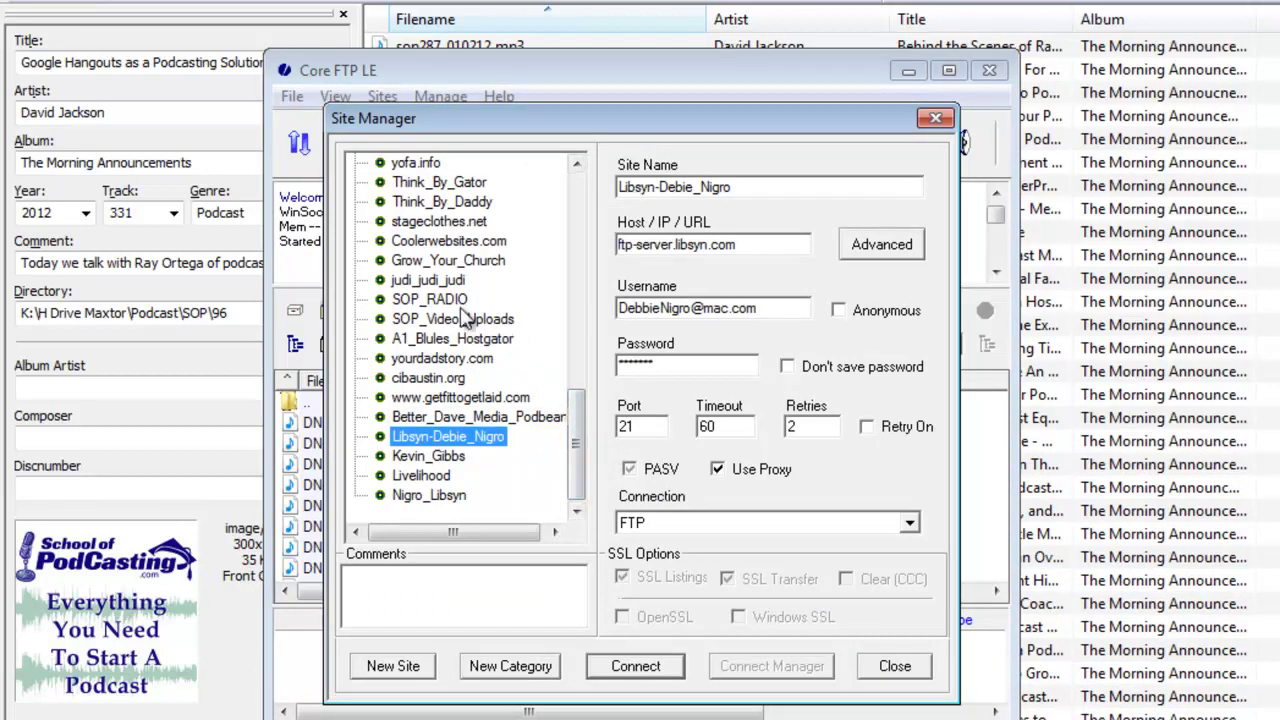
# Pick the saved LIB_SOP site in Site Manager and connect to ftp-server.libsyn.com
pyautogui.moveTo(572, 438); pyautogui.dragTo(578, 235)
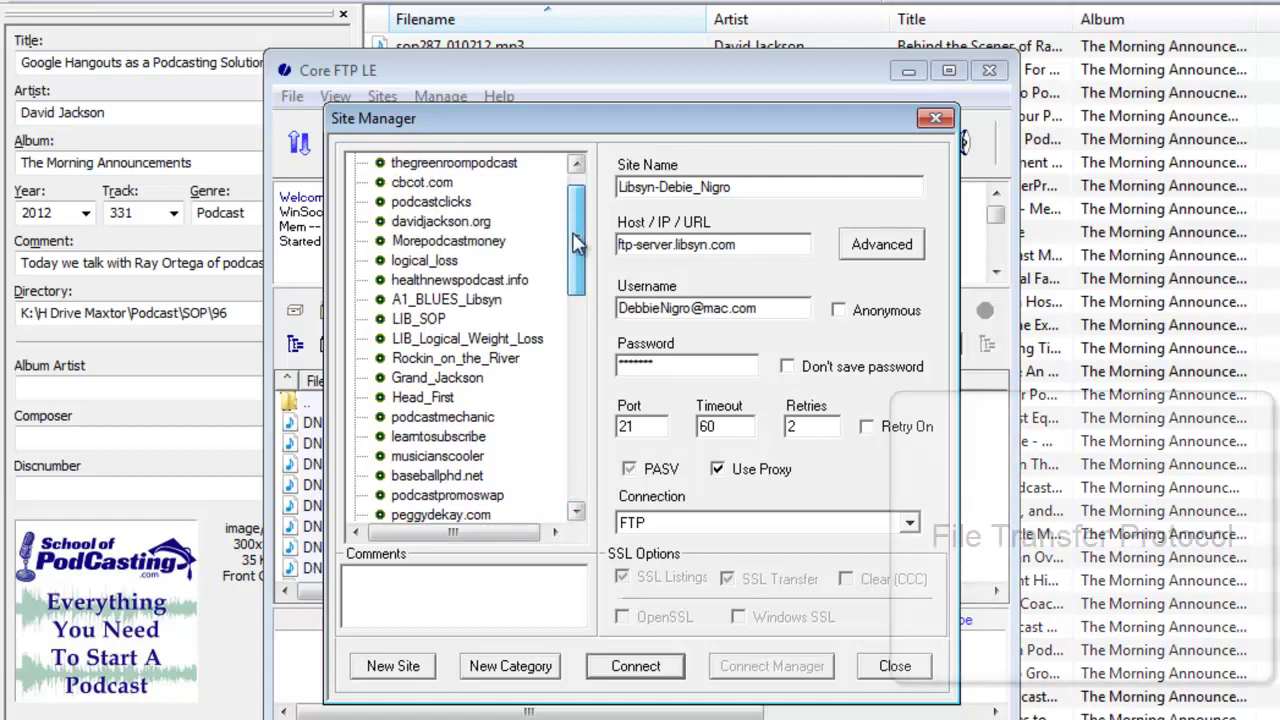
pyautogui.click(437, 319)
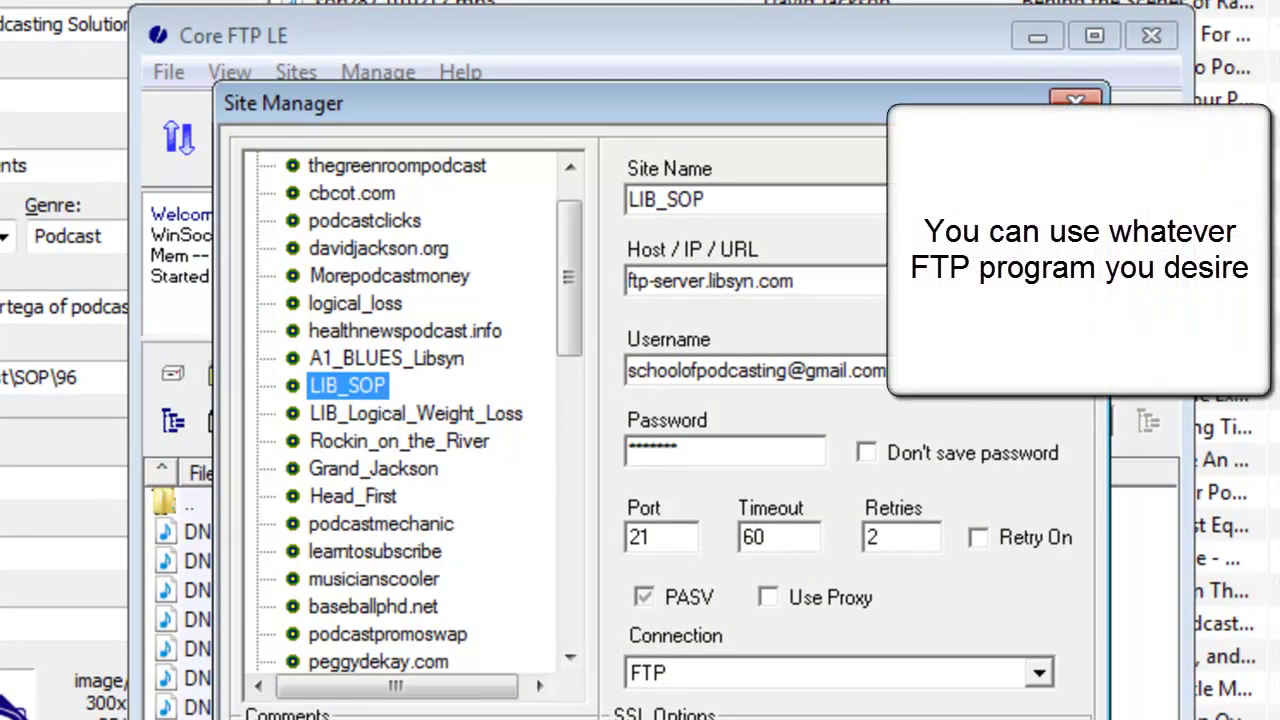
pyautogui.press('Return')
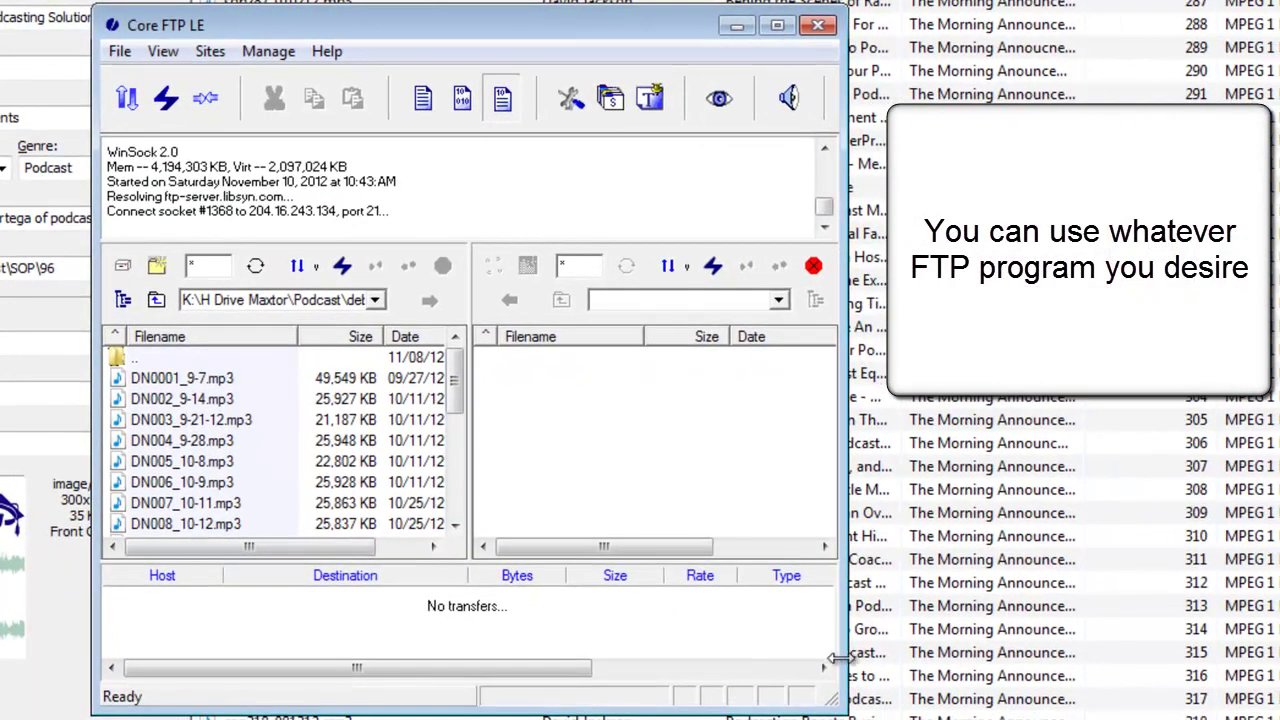
# Widen the FTP window and open the remote /schoolofpodcasting/quickcast/ folder
pyautogui.moveTo(830, 698); pyautogui.dragTo(1275, 715)
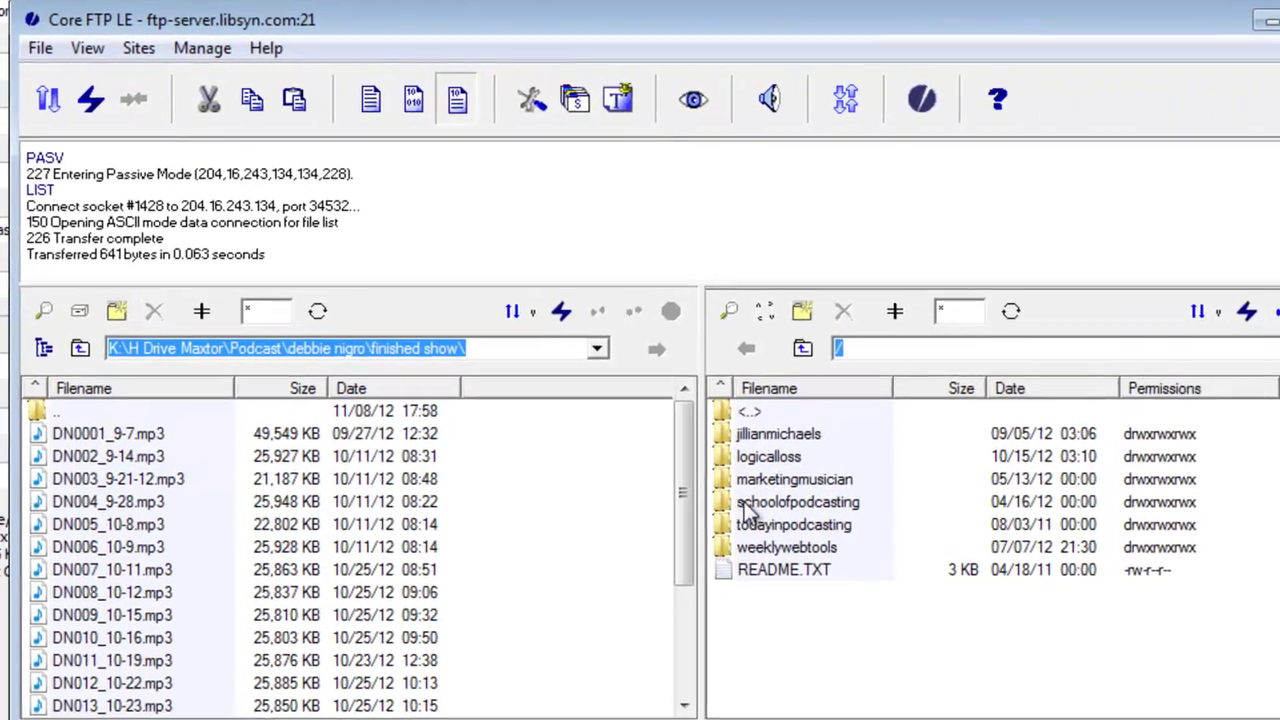
pyautogui.doubleClick(742, 512)
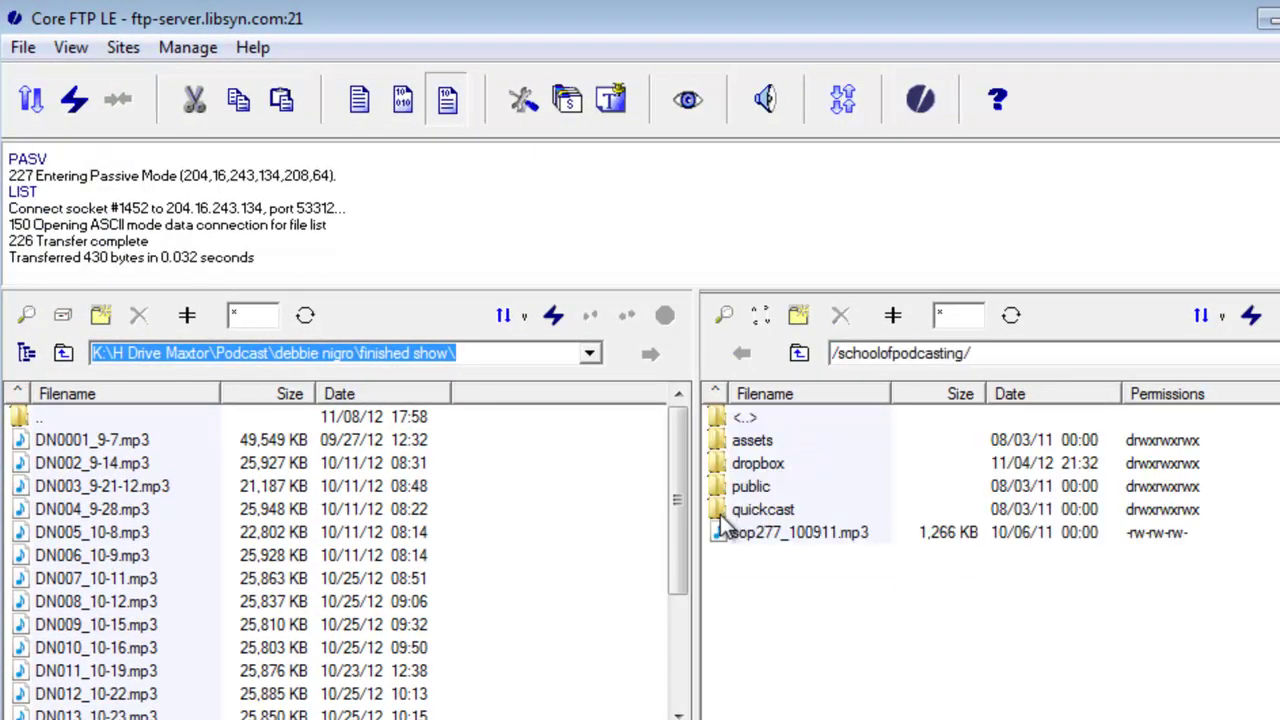
pyautogui.doubleClick(721, 516)
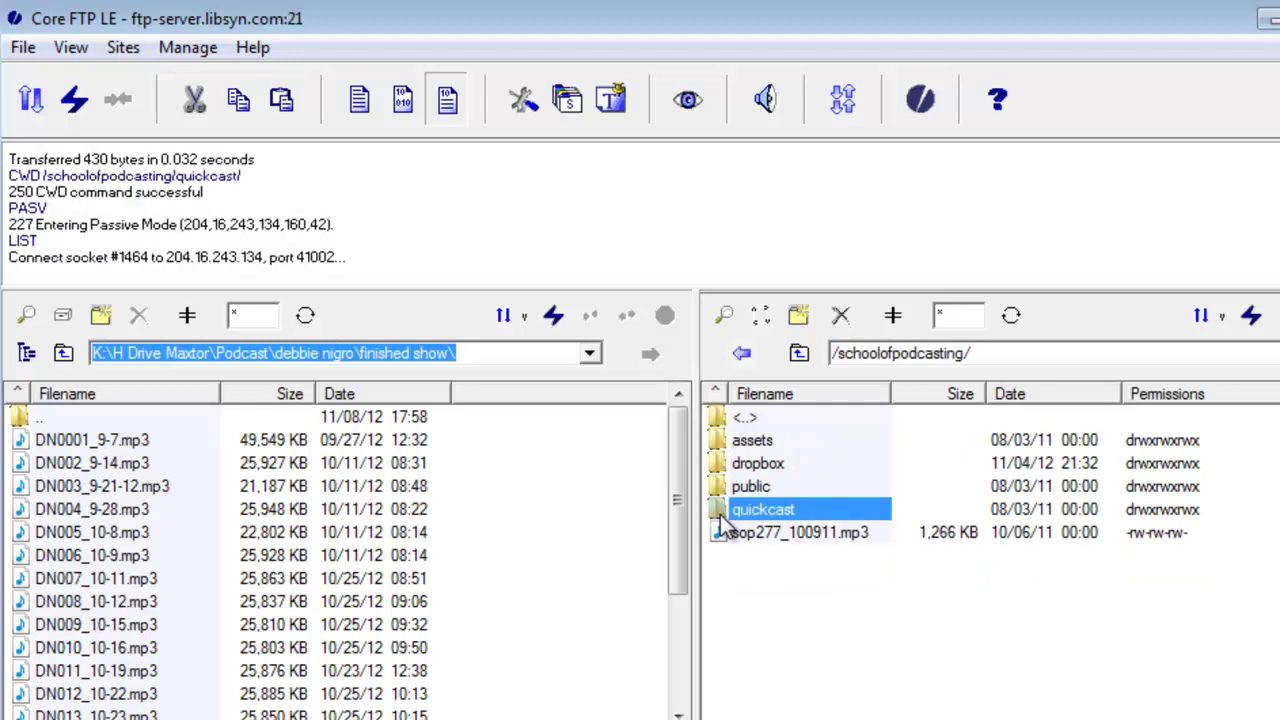
# On the local side, go up to Podcast, open SOP\96 and select sop331_111212.mp3
pyautogui.click(77, 427)
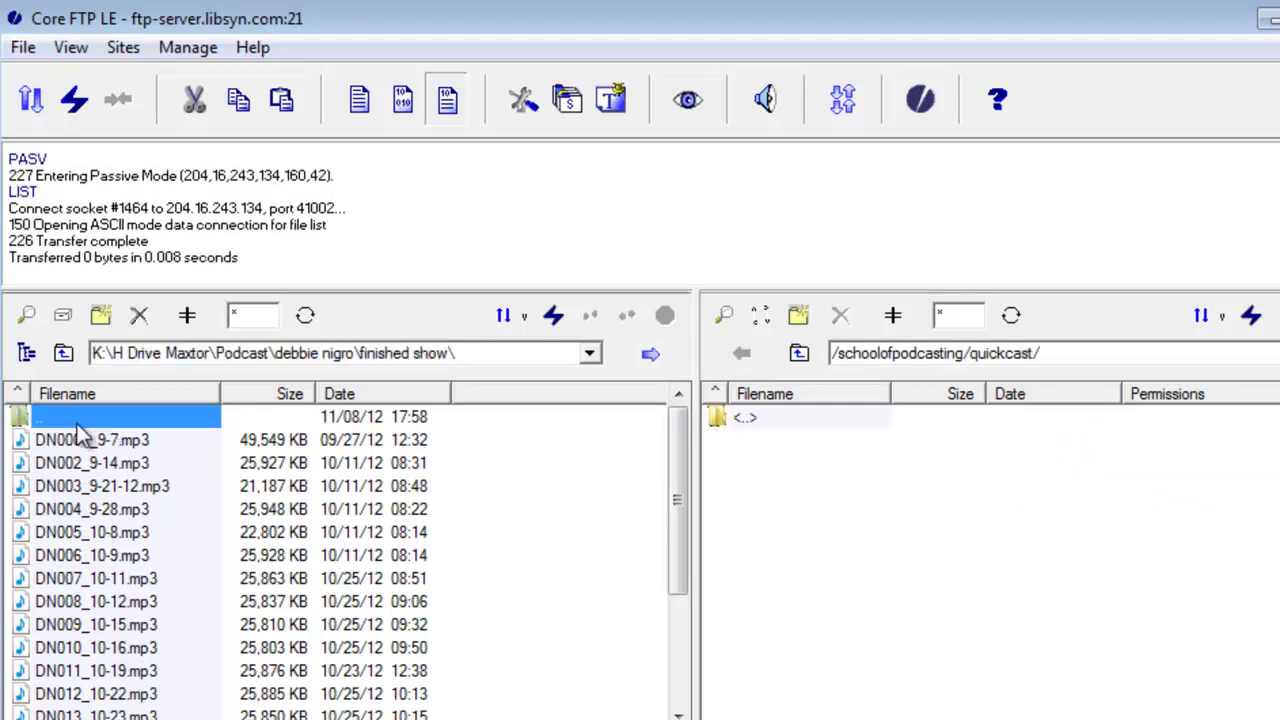
pyautogui.doubleClick(78, 425)
pyautogui.doubleClick(78, 425)
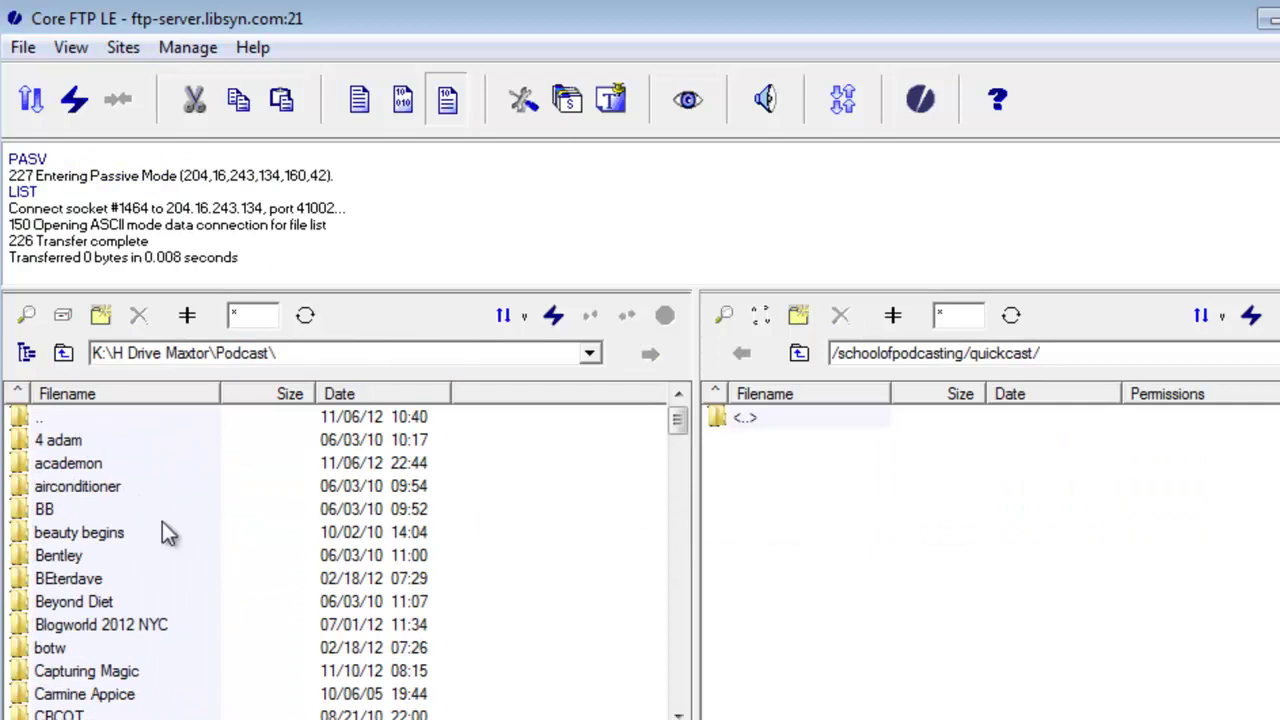
pyautogui.scroll(-2, 166, 530)
pyautogui.scroll(-3, 166, 551)
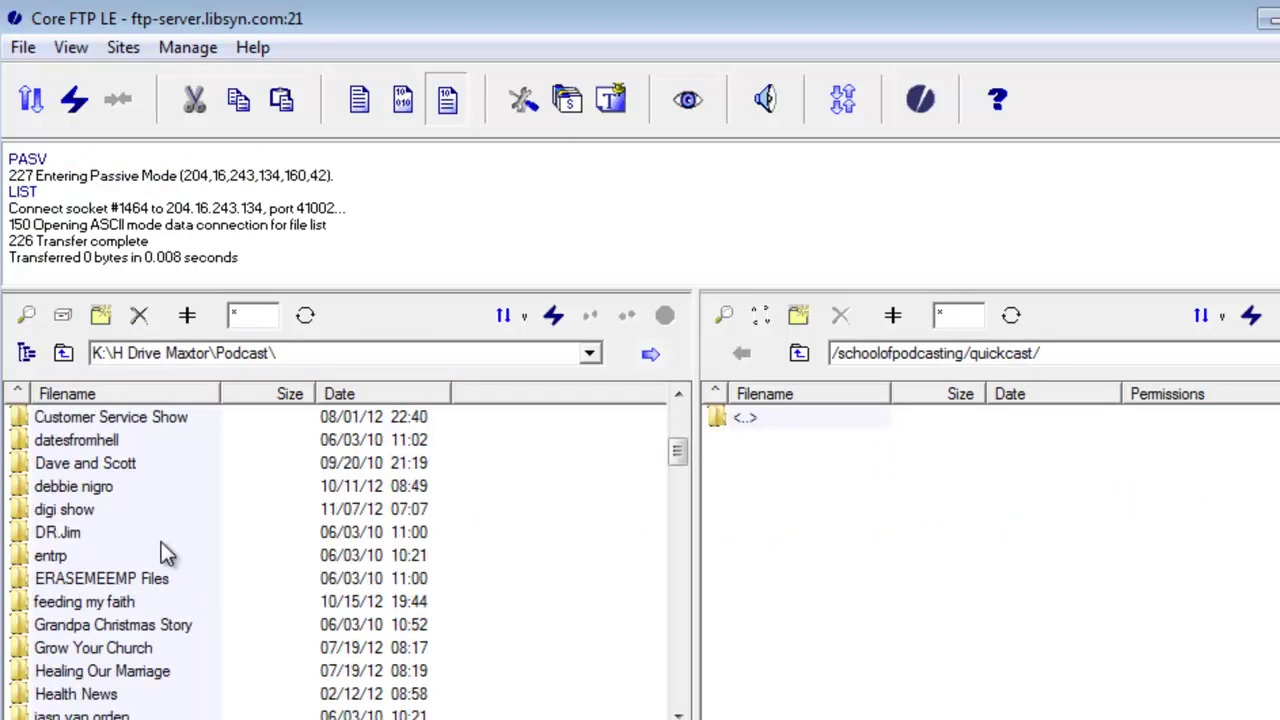
pyautogui.doubleClick(30, 490)
pyautogui.doubleClick(42, 509)
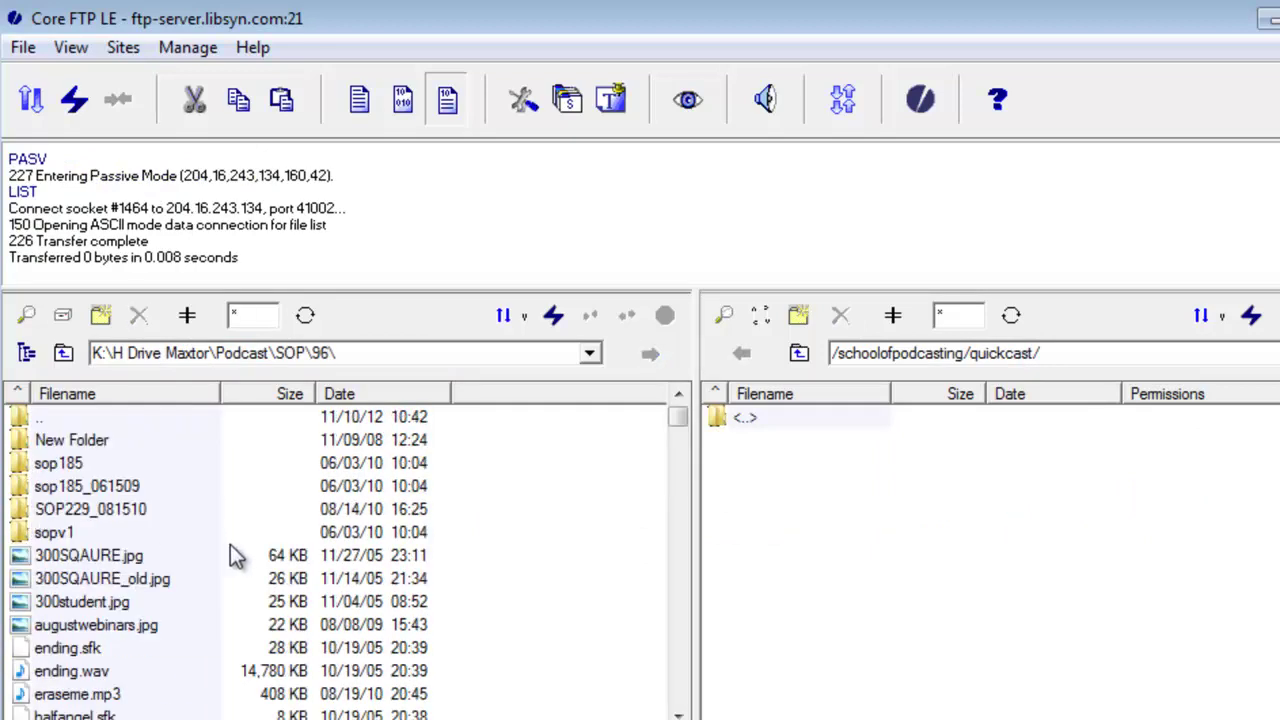
pyautogui.scroll(-5, 230, 570)
pyautogui.scroll(-20, 224, 576)
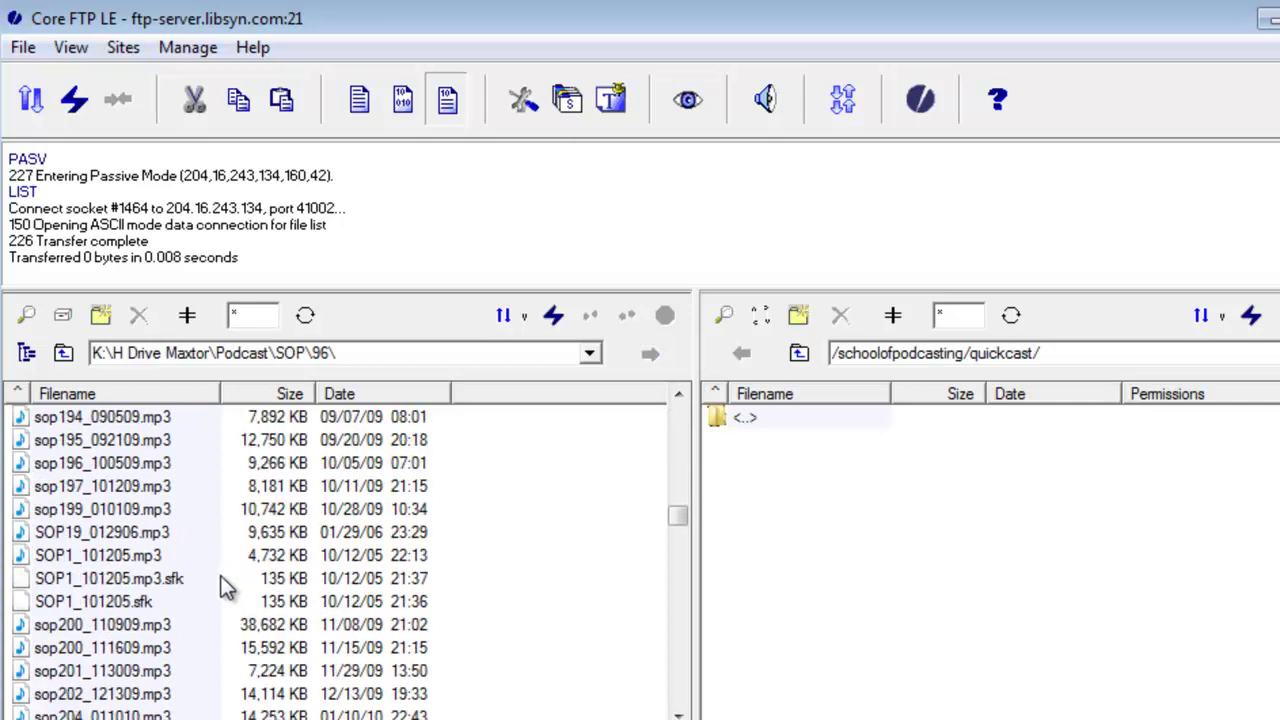
pyautogui.scroll(-20, 218, 580)
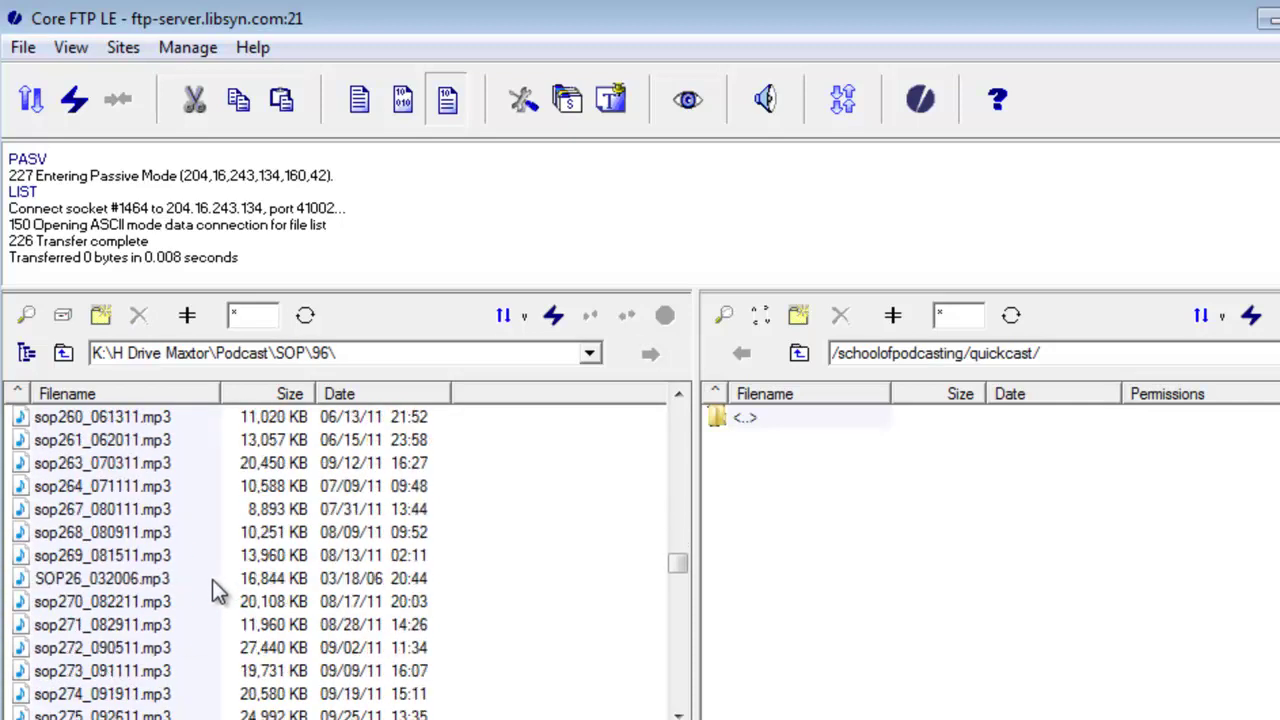
pyautogui.scroll(-16, 216, 592)
pyautogui.click(214, 555)
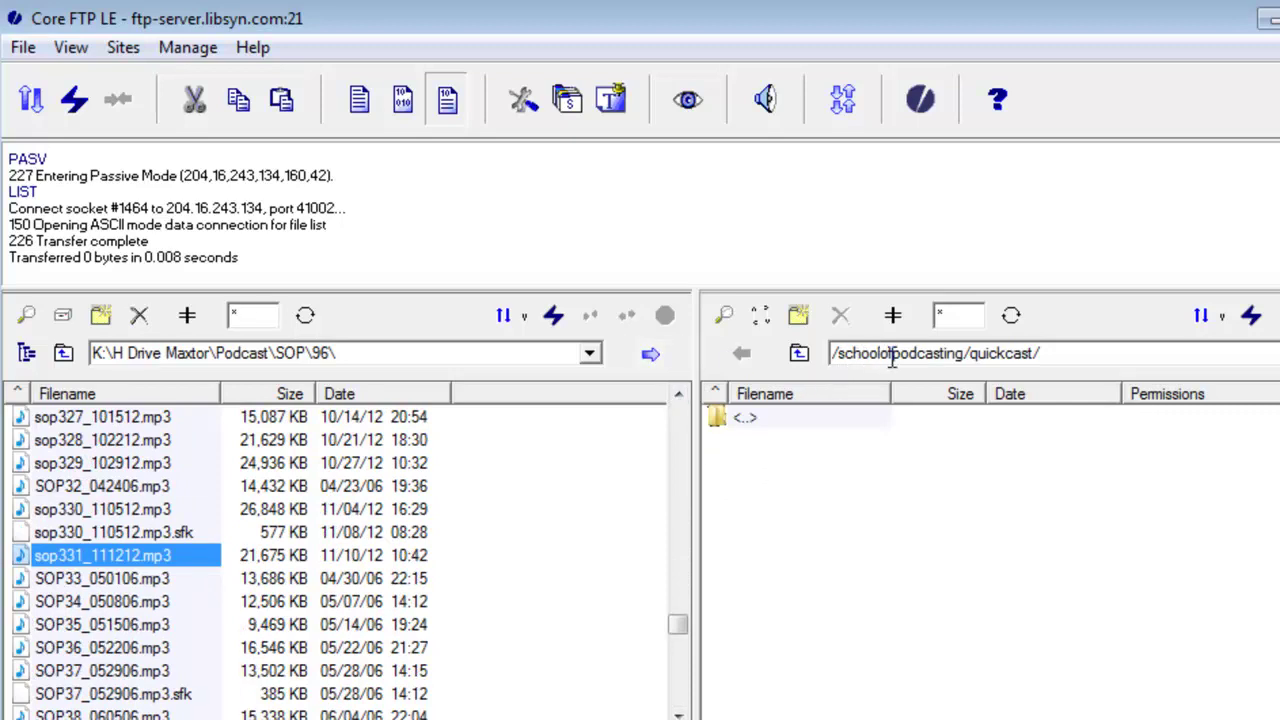
# Upload sop331_111212.mp3 to the remote quickcast folder on the Libsyn server
pyautogui.click(651, 355)
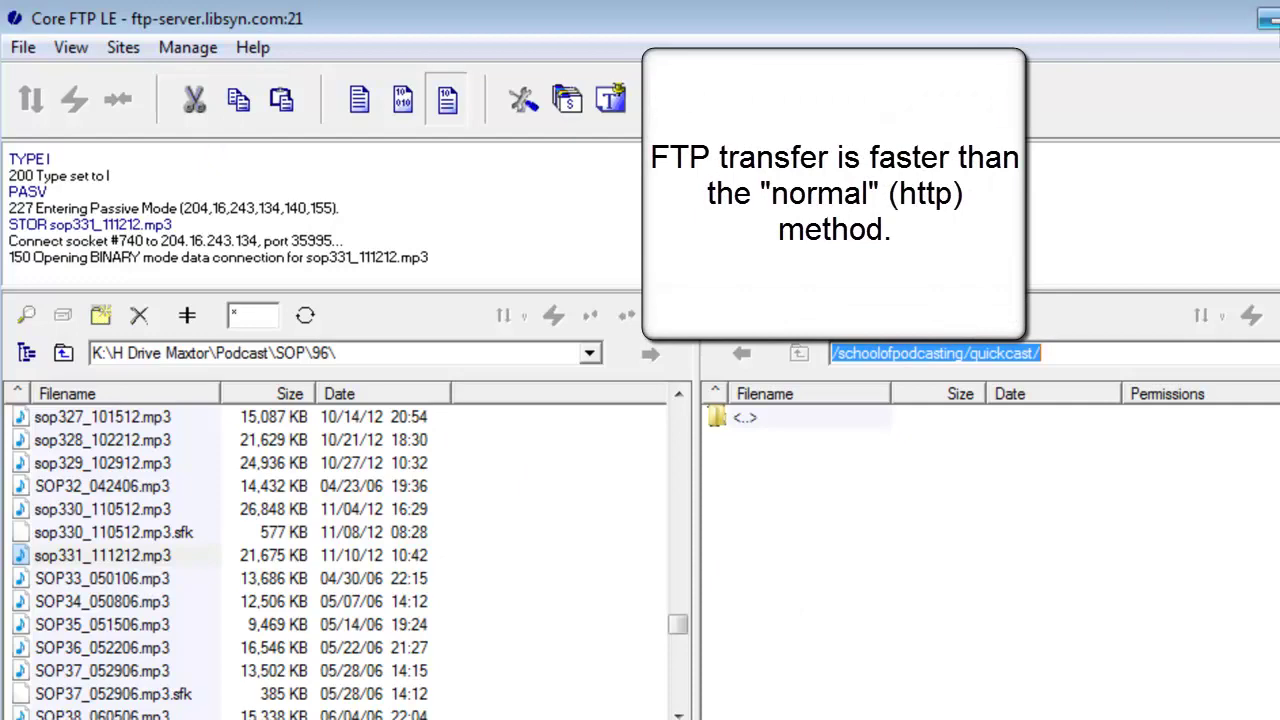
pyautogui.click(1268, 28)
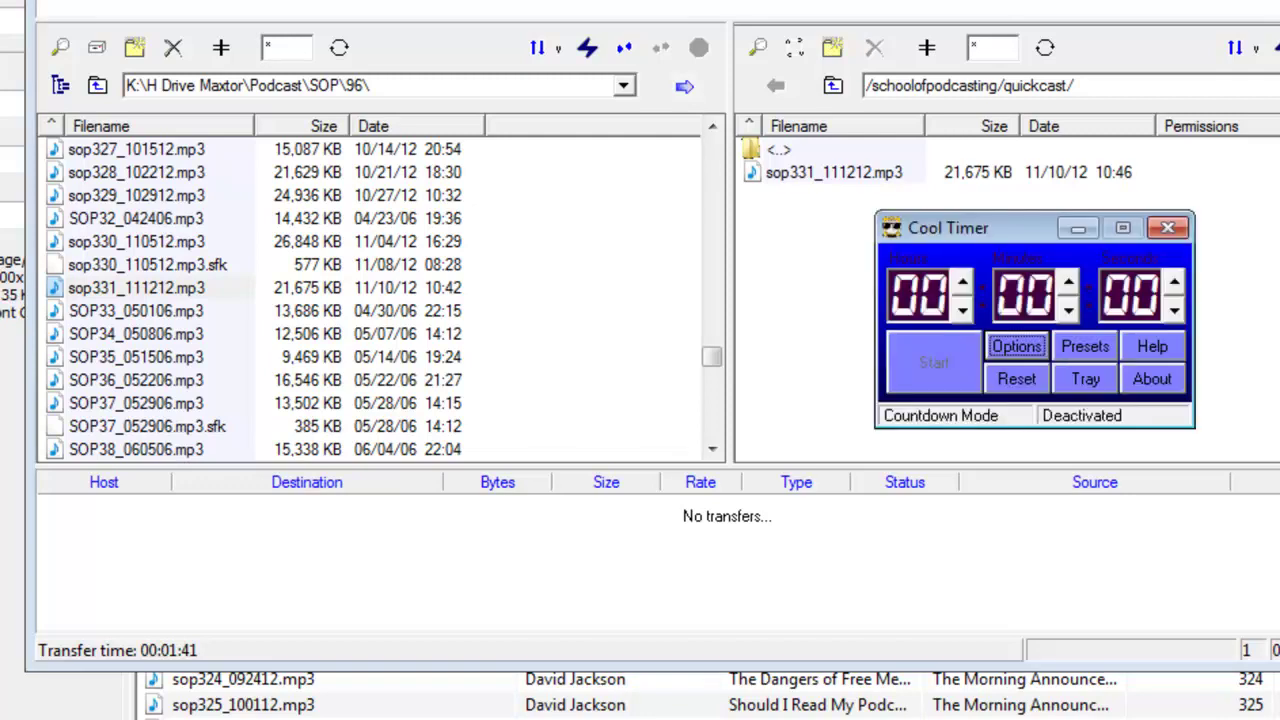
# Switch Cool Timer to stopwatch mode and start it
pyautogui.click(1021, 345)
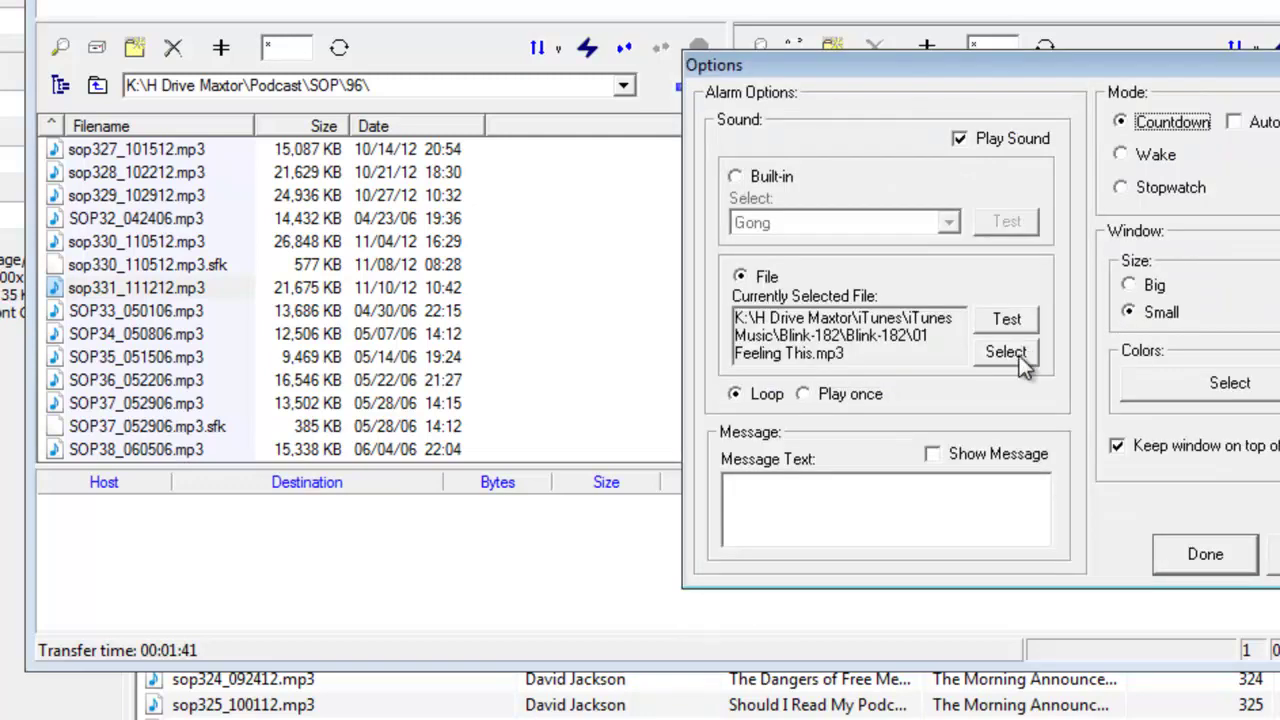
pyautogui.click(1121, 187)
pyautogui.click(1205, 555)
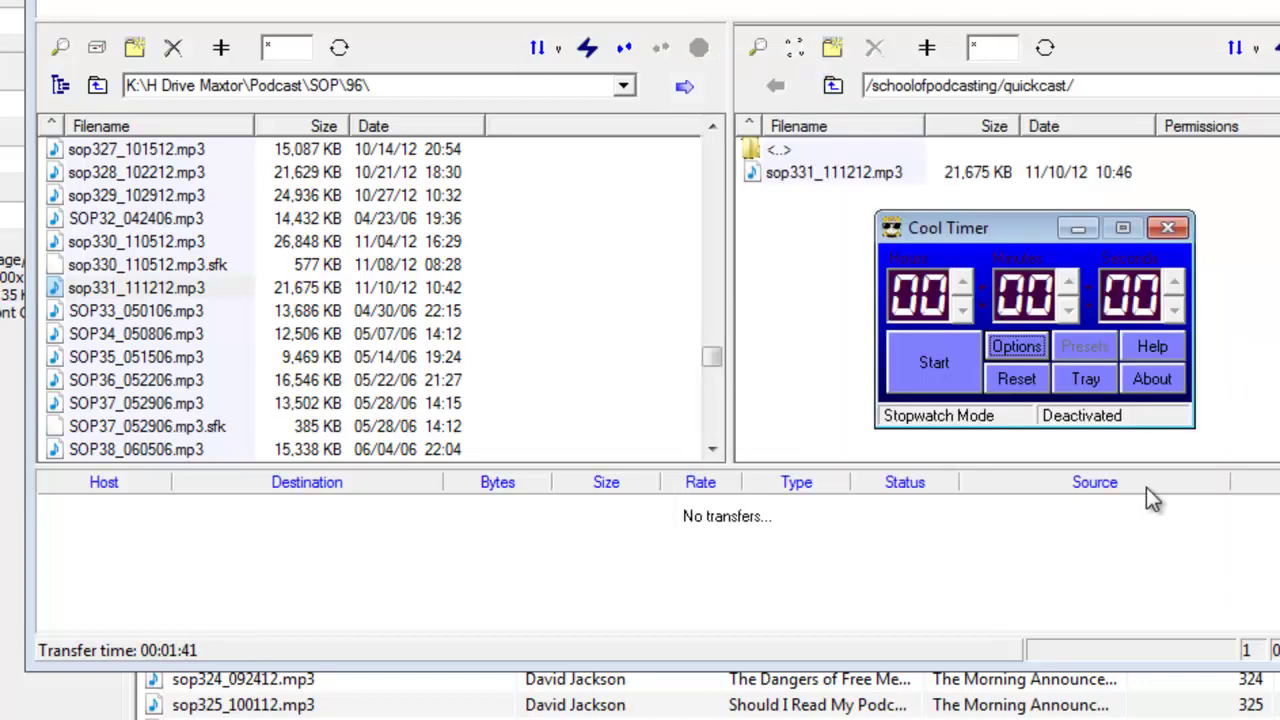
pyautogui.click(932, 366)
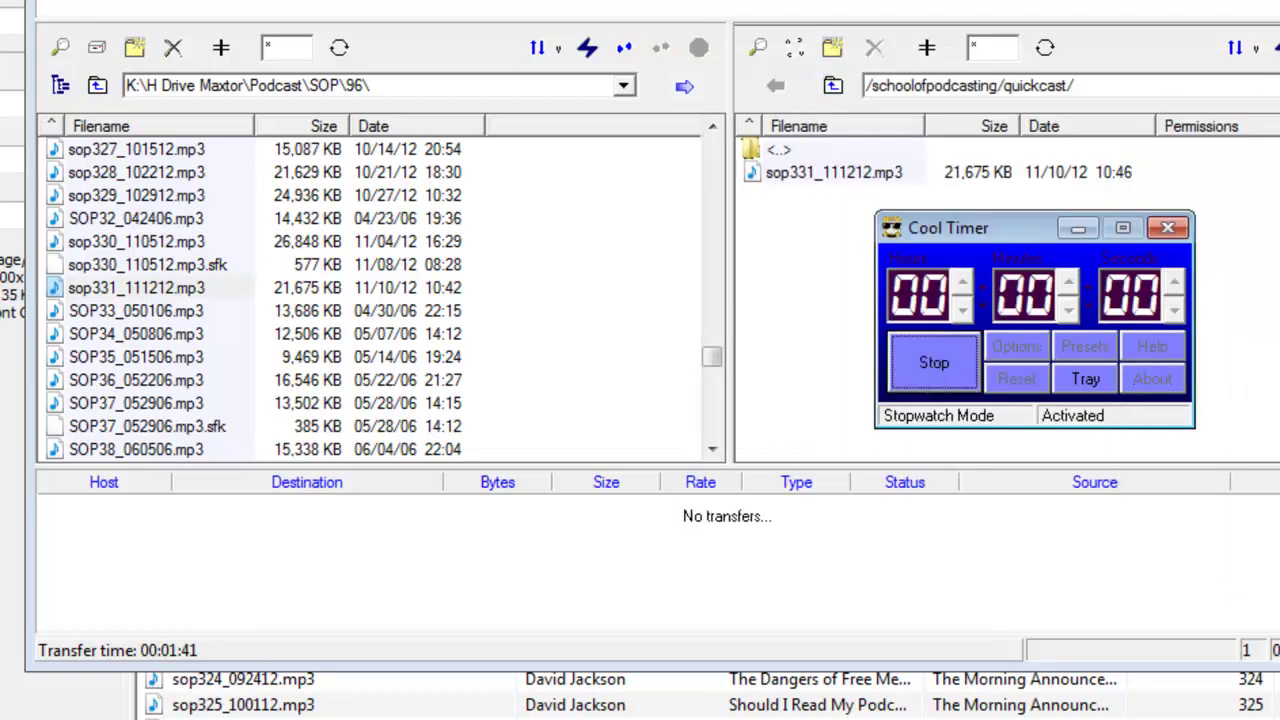
# Reload Libsyn's Previous Posts and stop the stopwatch once the Google Hangouts episode appears
pyautogui.hotkey('alt', 'Tab')
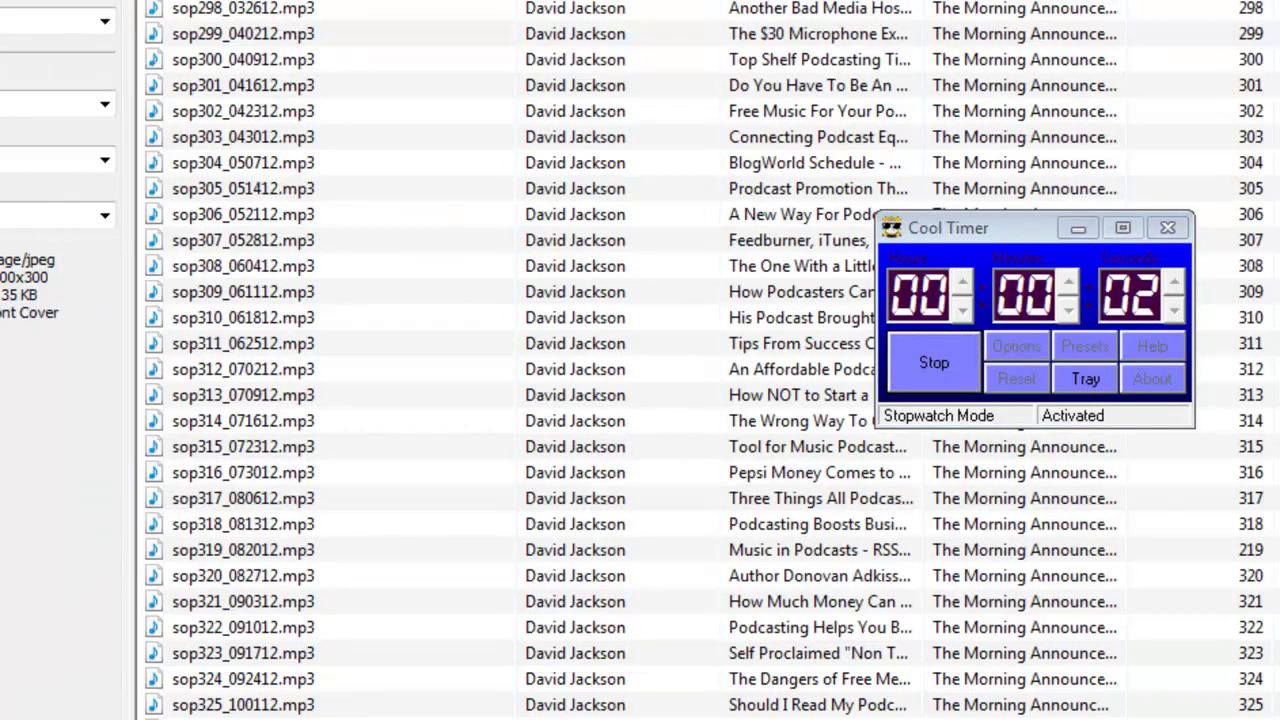
pyautogui.hotkey('alt', 'Tab')
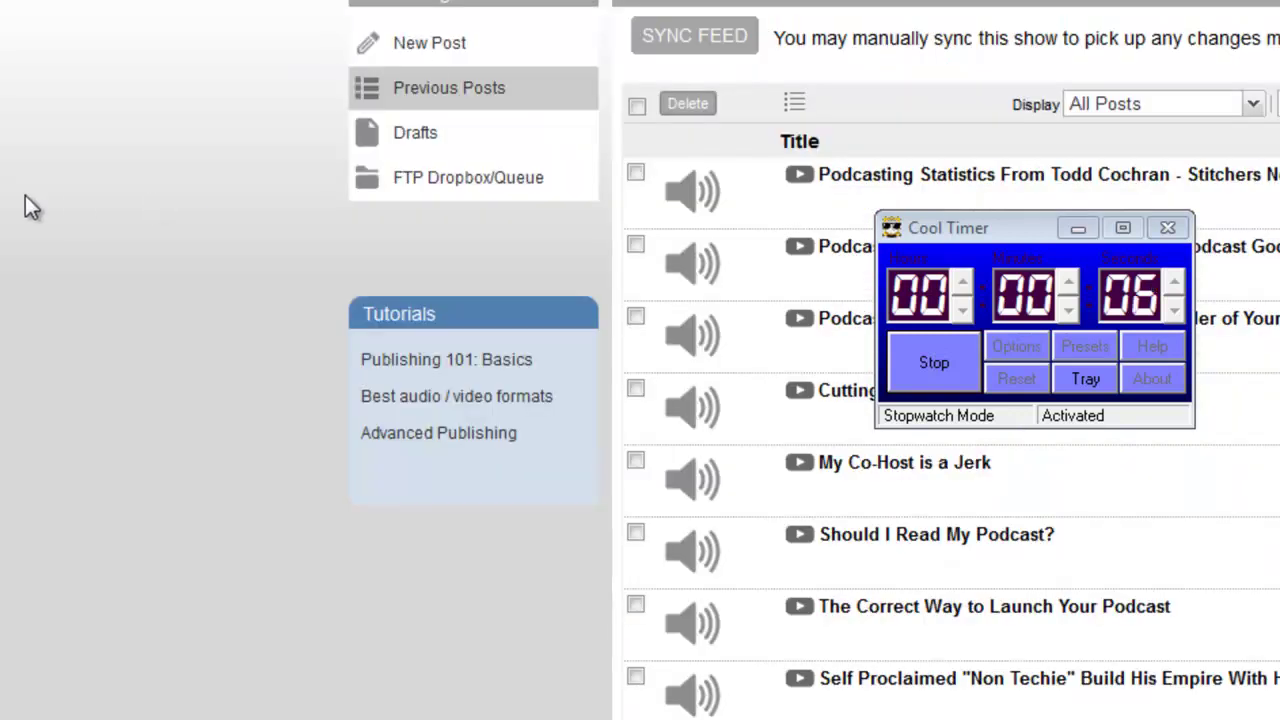
pyautogui.hotkey('alt', 'Tab')
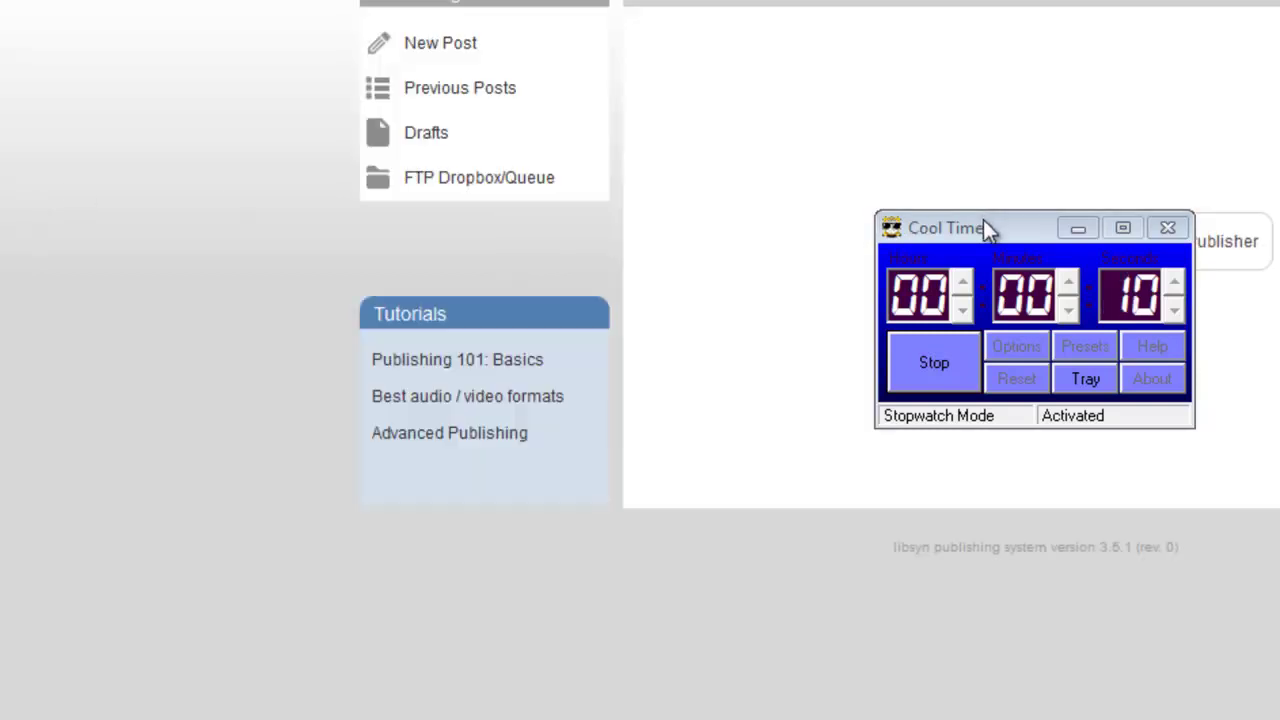
pyautogui.moveTo(983, 226); pyautogui.dragTo(0, 605)
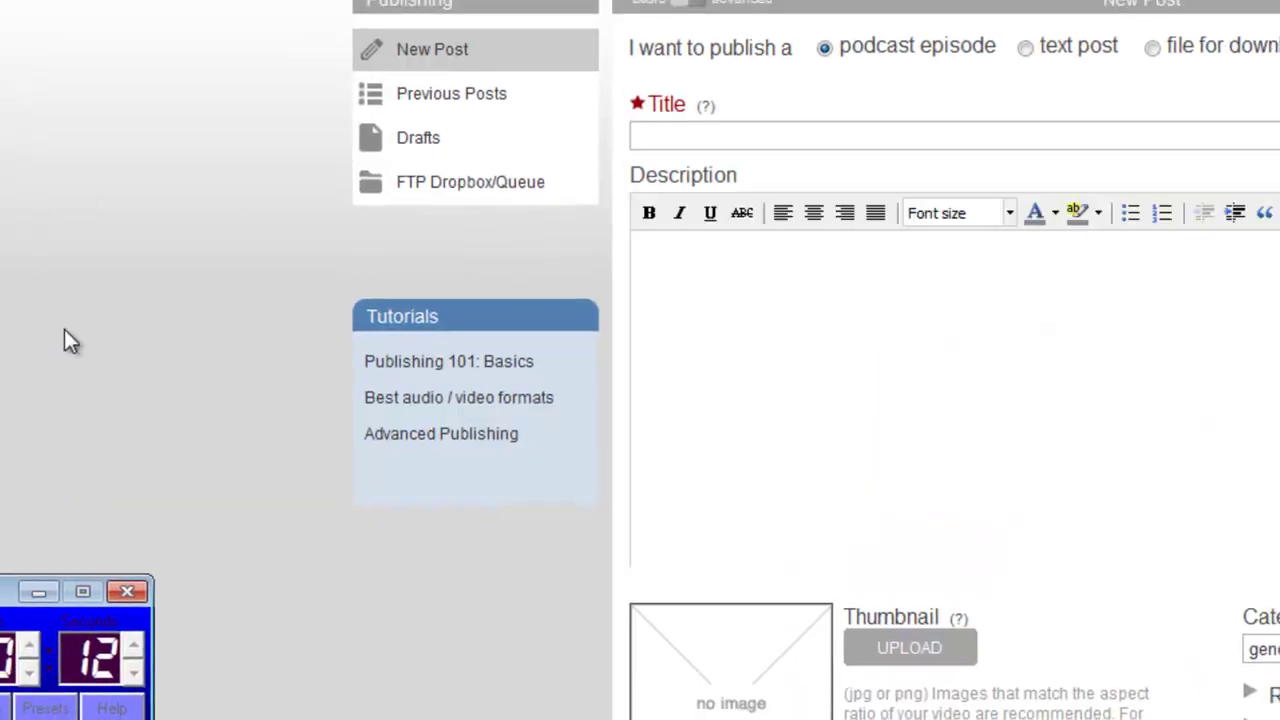
pyautogui.click(510, 192)
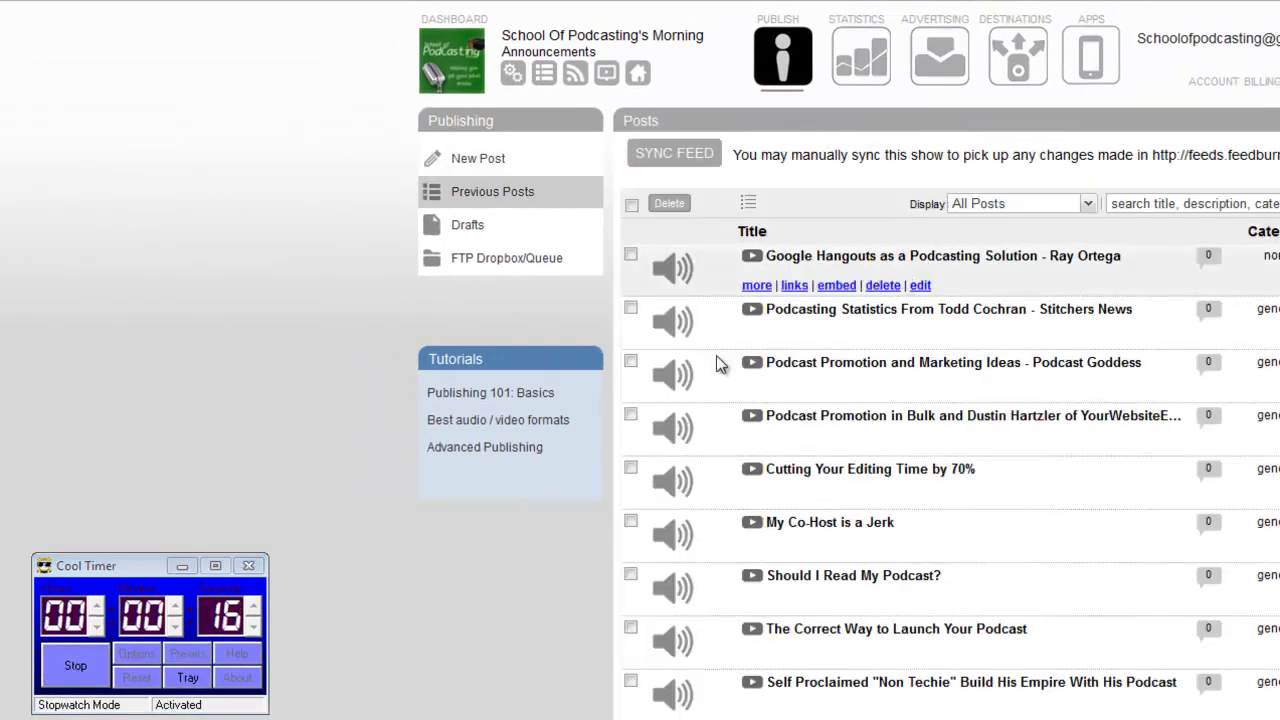
pyautogui.click(86, 683)
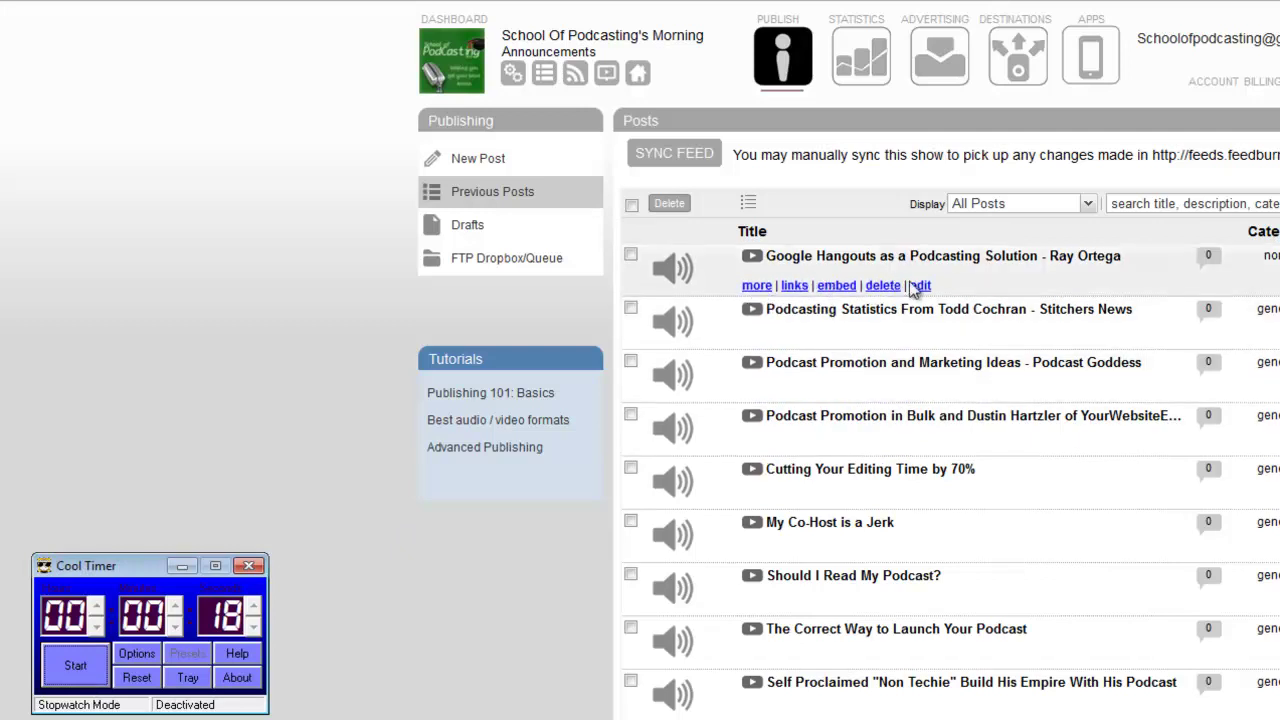
# Open the Google Hangouts post for editing and review its auto-filled title and description
pyautogui.click(914, 285)
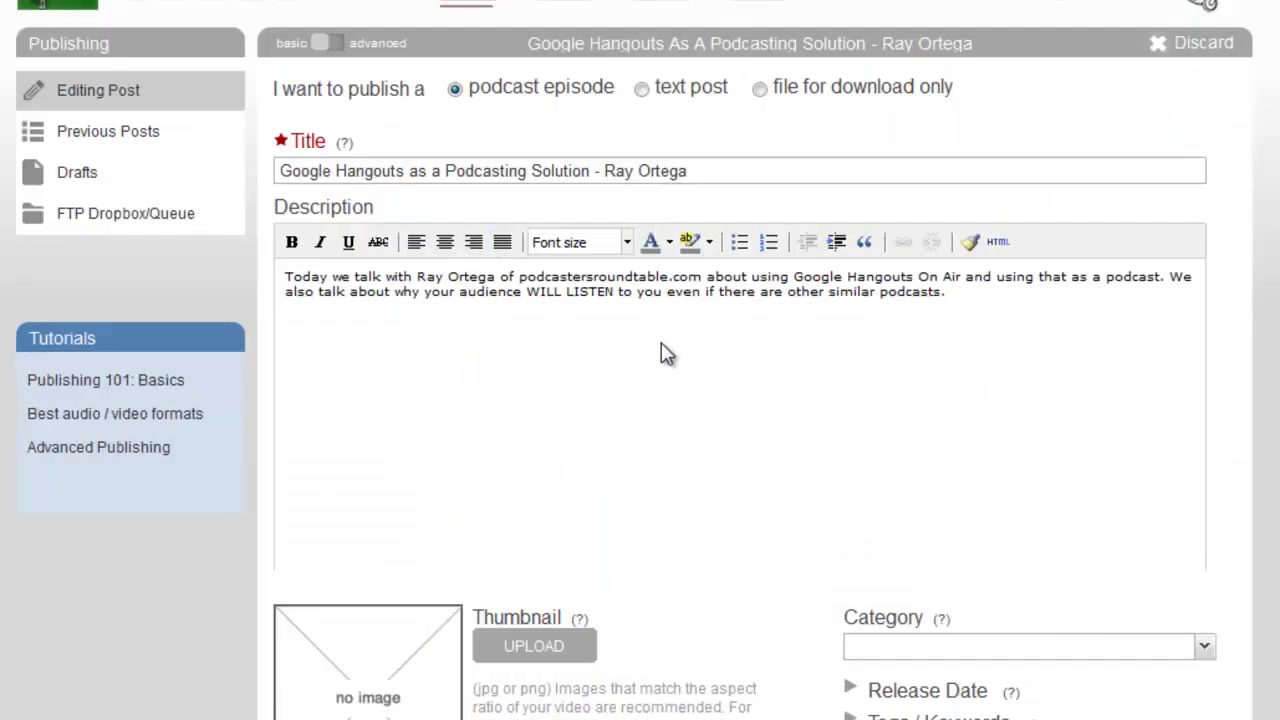
pyautogui.click(663, 351)
pyautogui.scroll(-3, 640, 400)
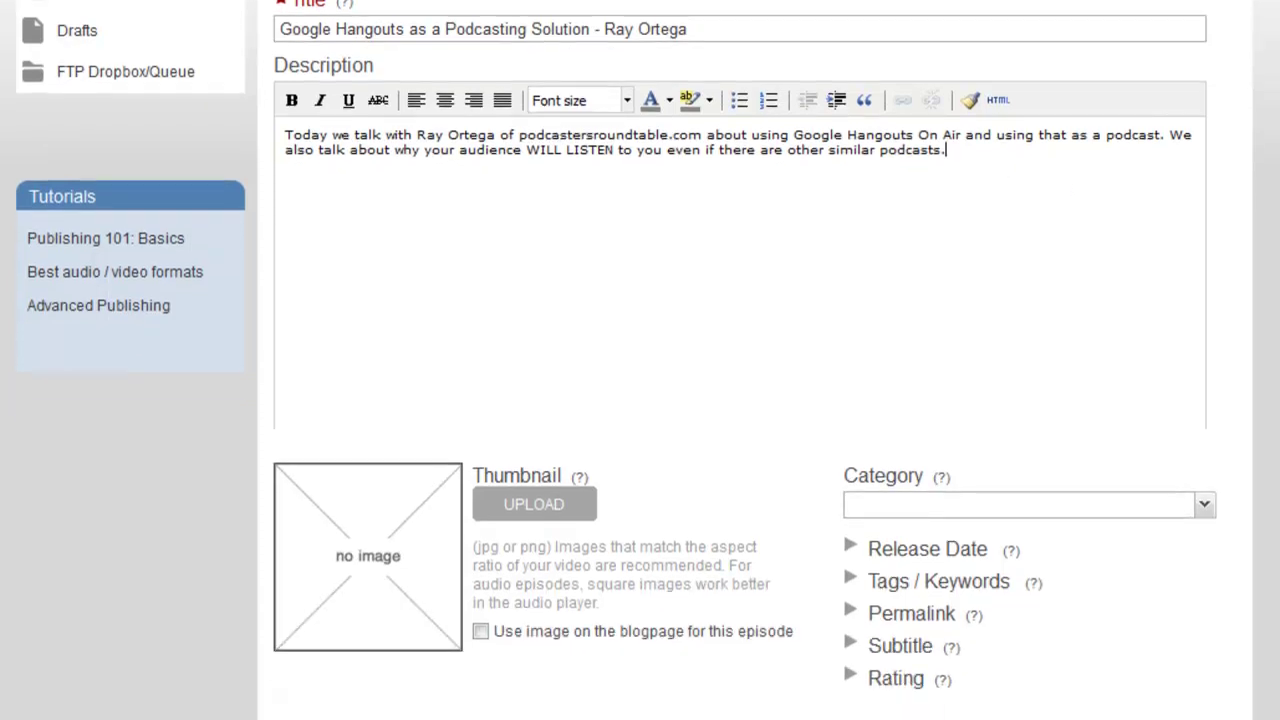
pyautogui.scroll(3, 608, 283)
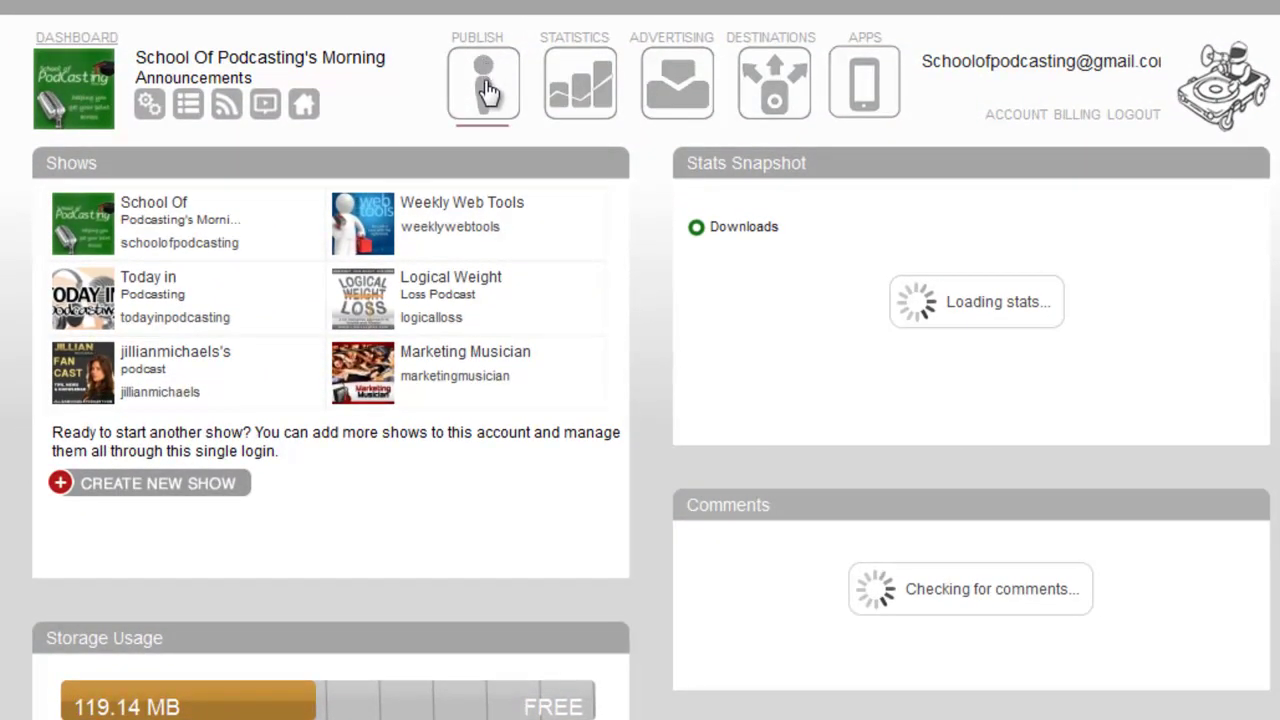
# Copy the newest post's Direct Download Url from its links under Previous Posts
pyautogui.click(488, 92)
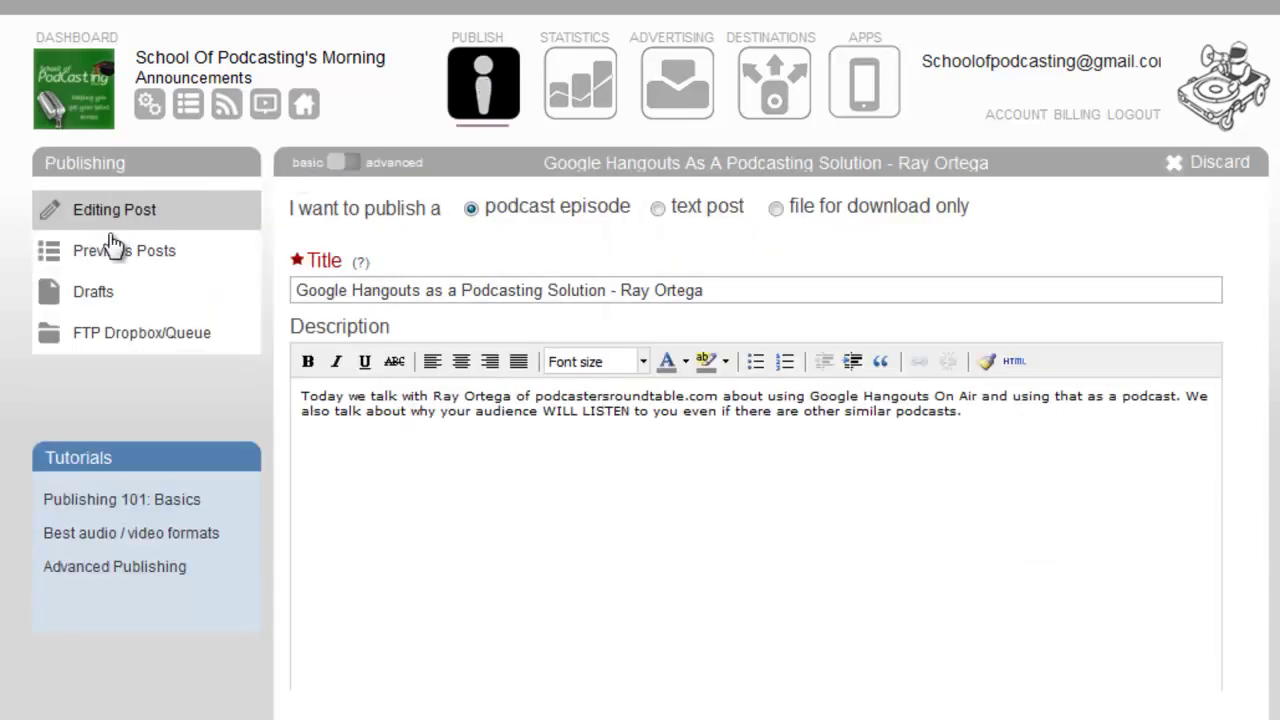
pyautogui.click(108, 256)
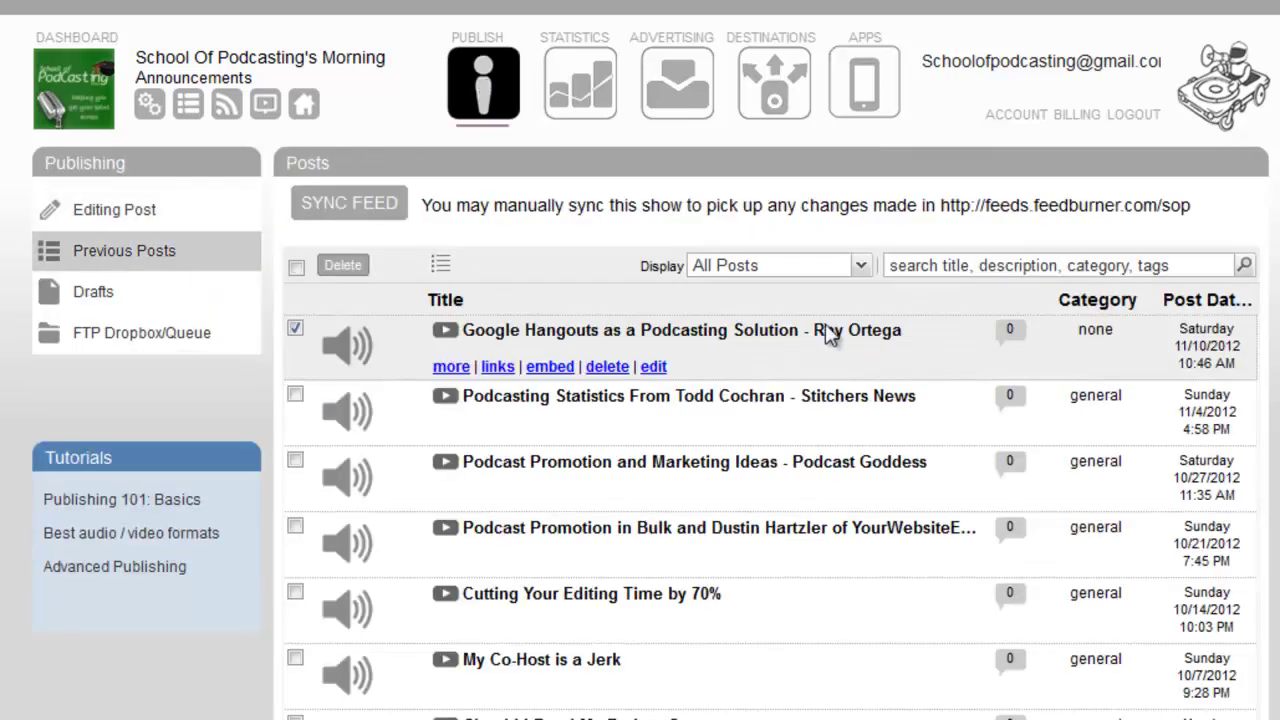
pyautogui.click(497, 370)
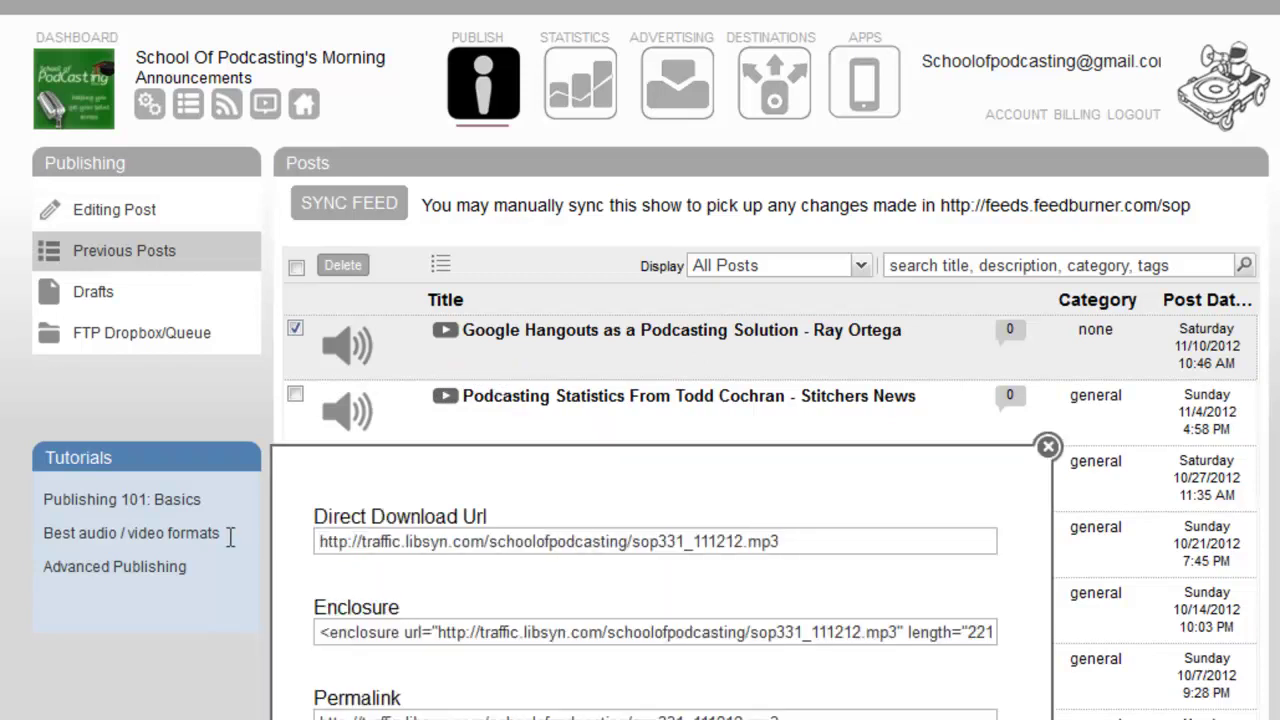
pyautogui.moveTo(318, 541); pyautogui.dragTo(855, 565)
pyautogui.hotkey('ctrl', 'c')
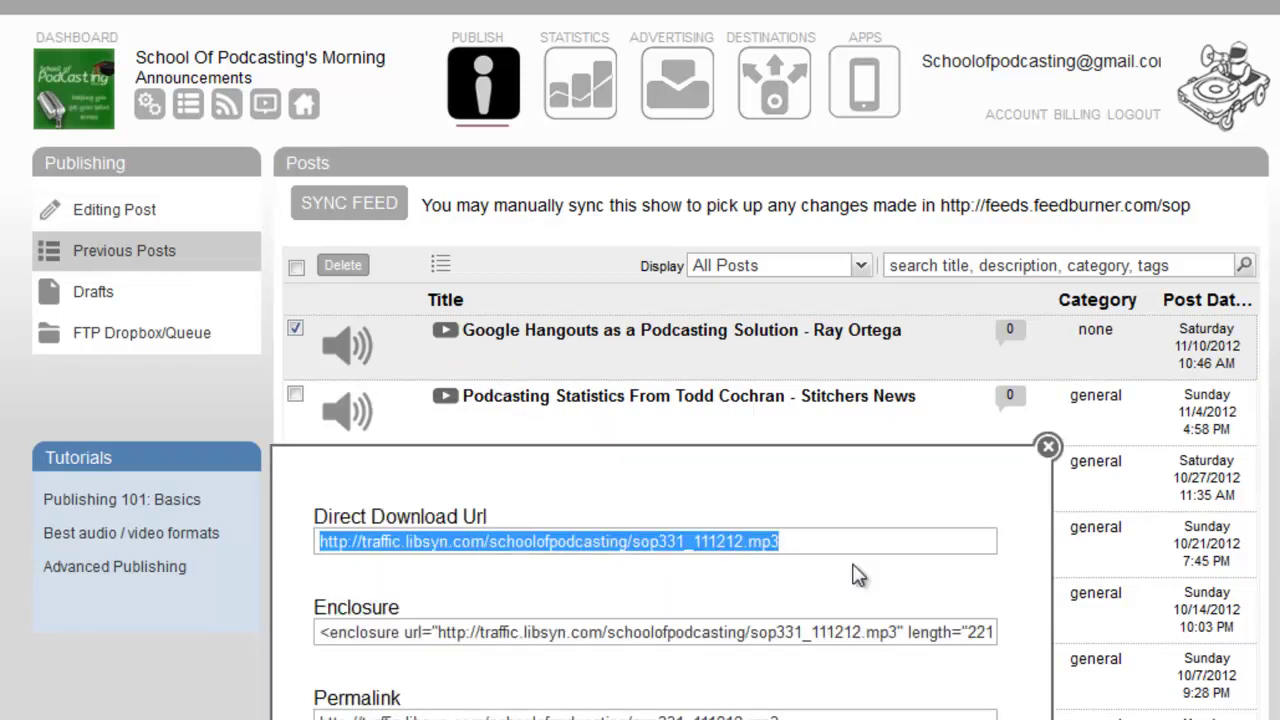
pyautogui.click(1048, 446)
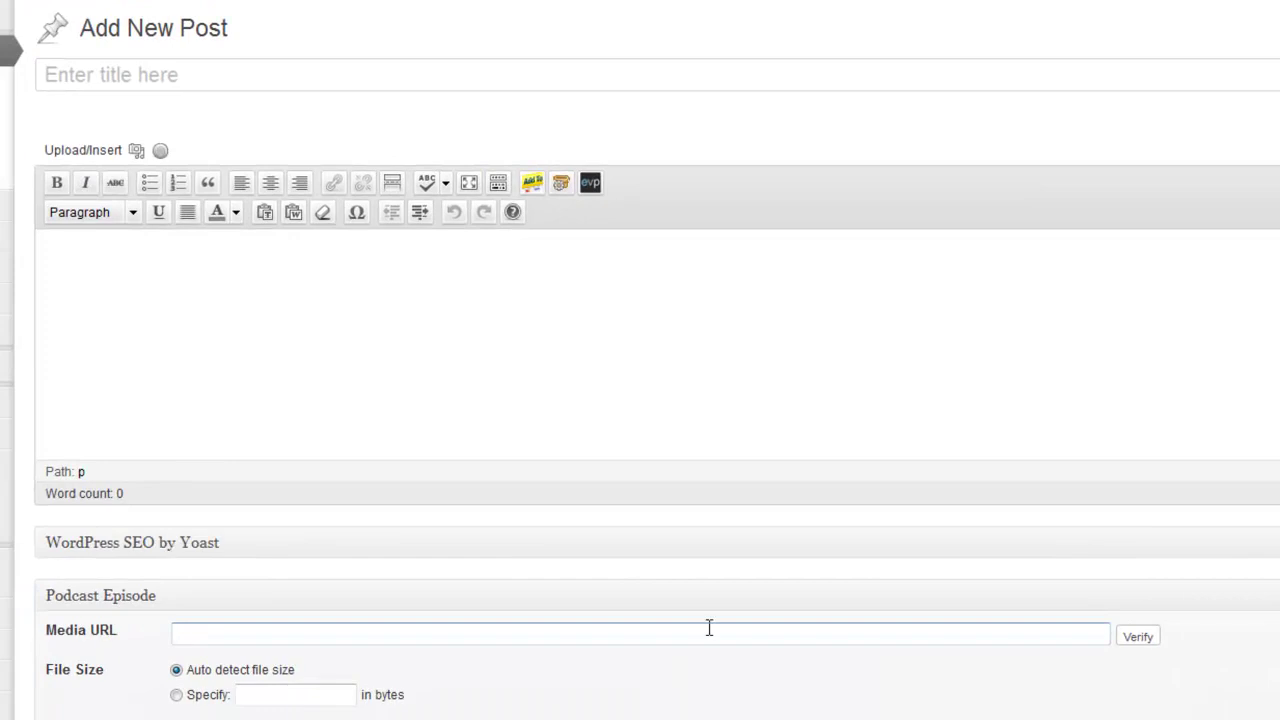
# Paste the episode MP3 link into Media URL and verify it (22195983 bytes, 0:46:10)
pyautogui.hotkey('ctrl', 'v')
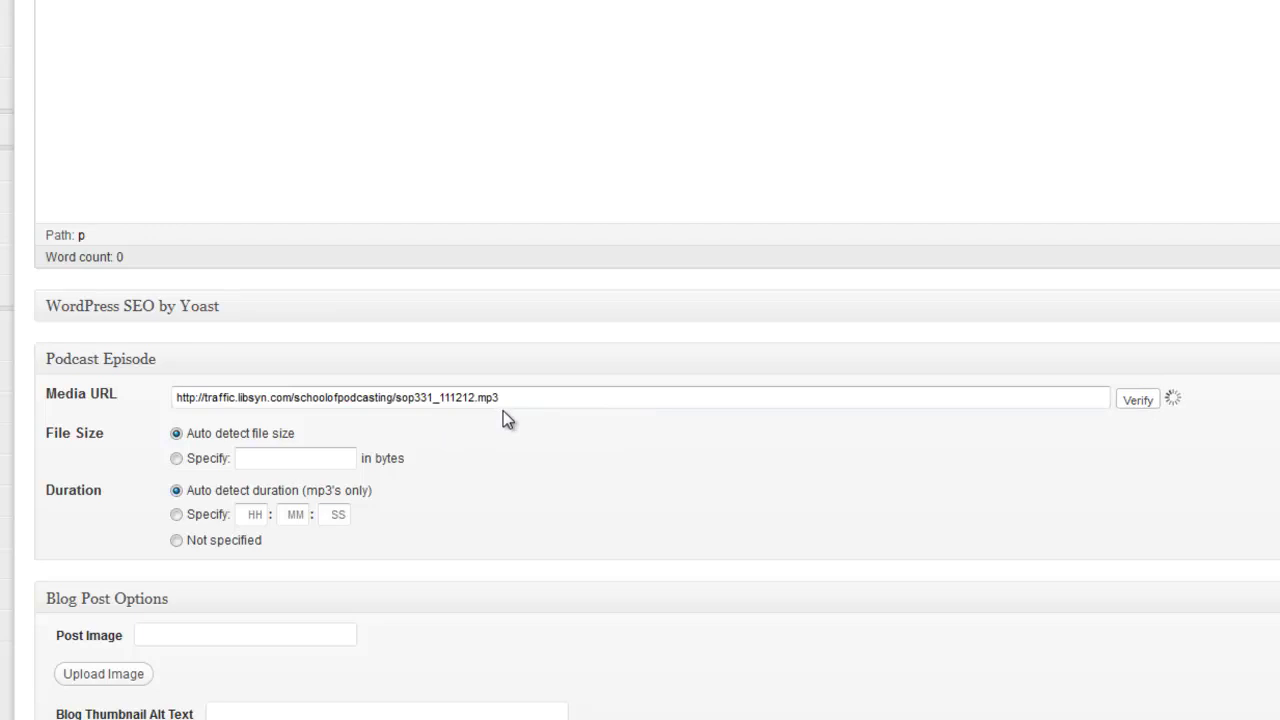
pyautogui.click(508, 402)
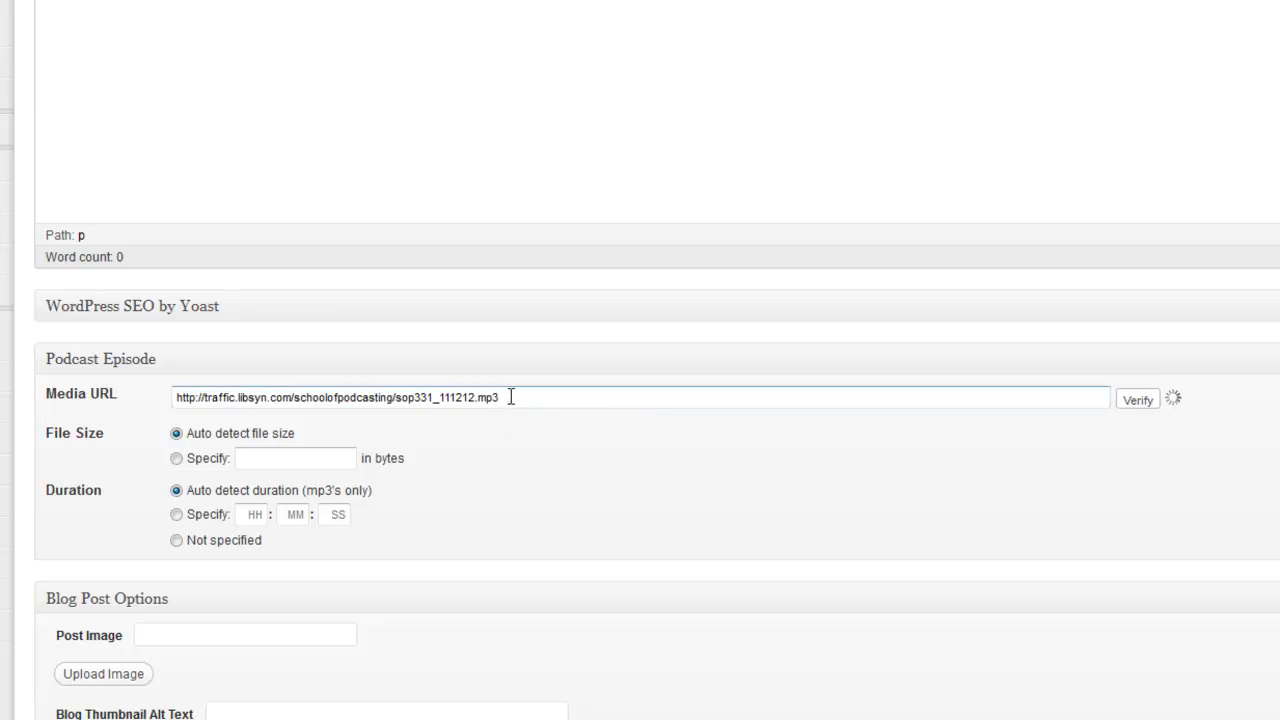
pyautogui.click(1121, 406)
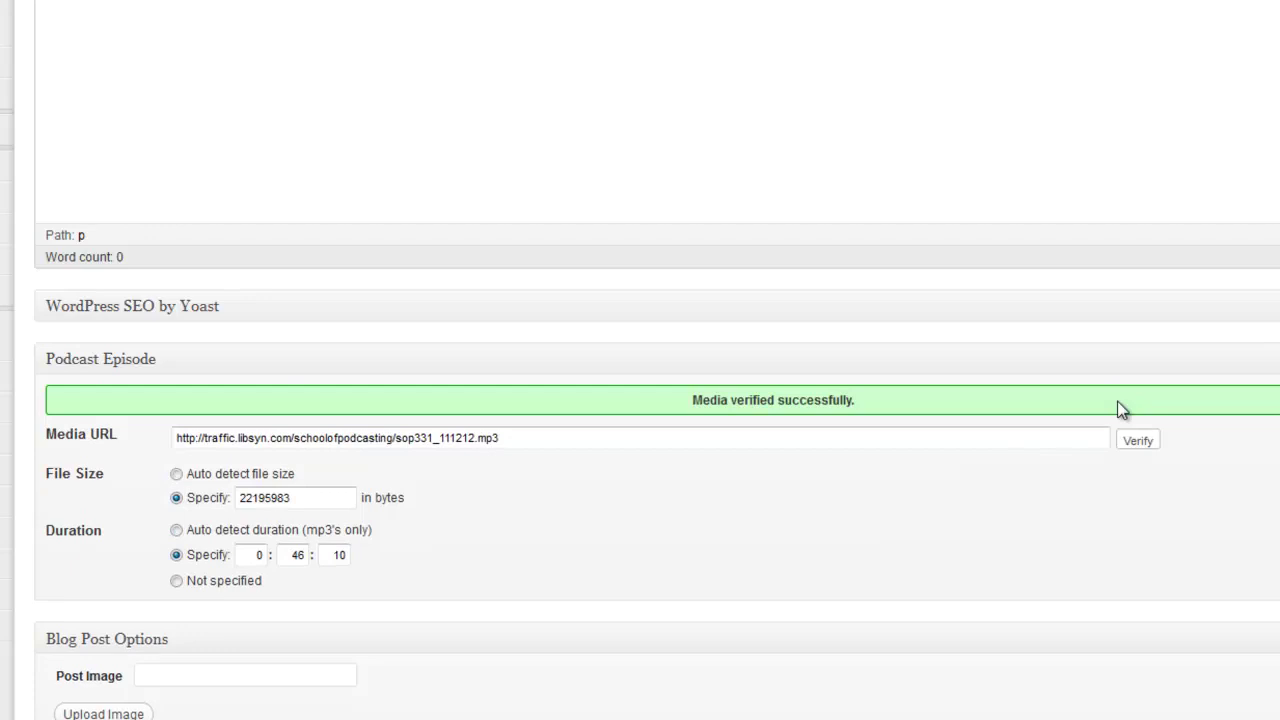
# Copy the Google Hangouts episode title from Libsyn into the WordPress post title
pyautogui.scroll(3, 800, 455)
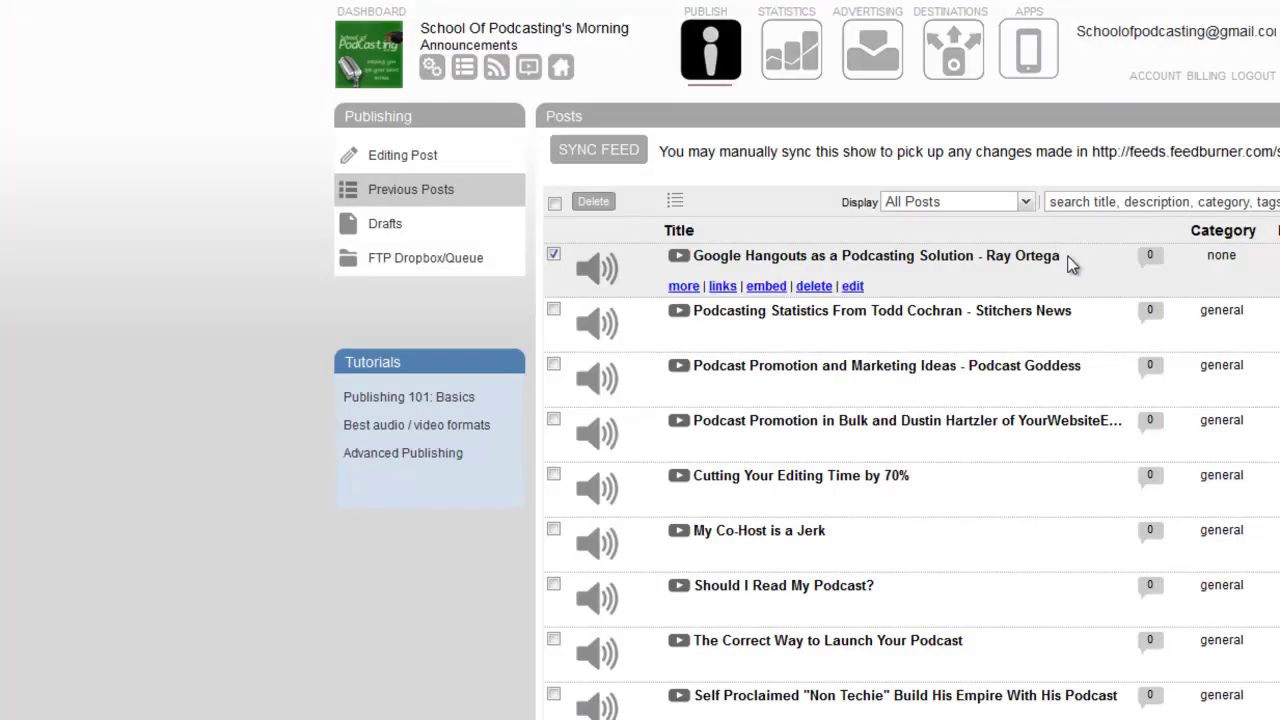
pyautogui.moveTo(1064, 256); pyautogui.dragTo(700, 257)
pyautogui.hotkey('ctrl', 'c')
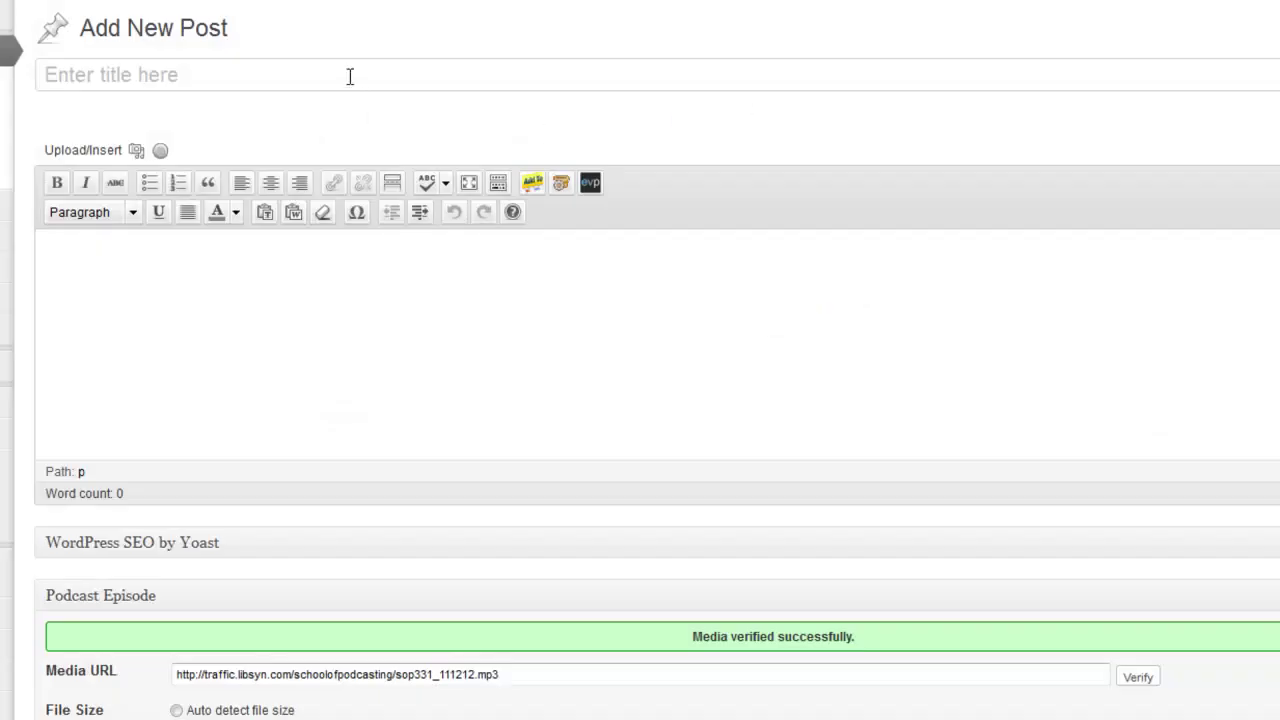
pyautogui.click(350, 76)
pyautogui.hotkey('ctrl', 'v')
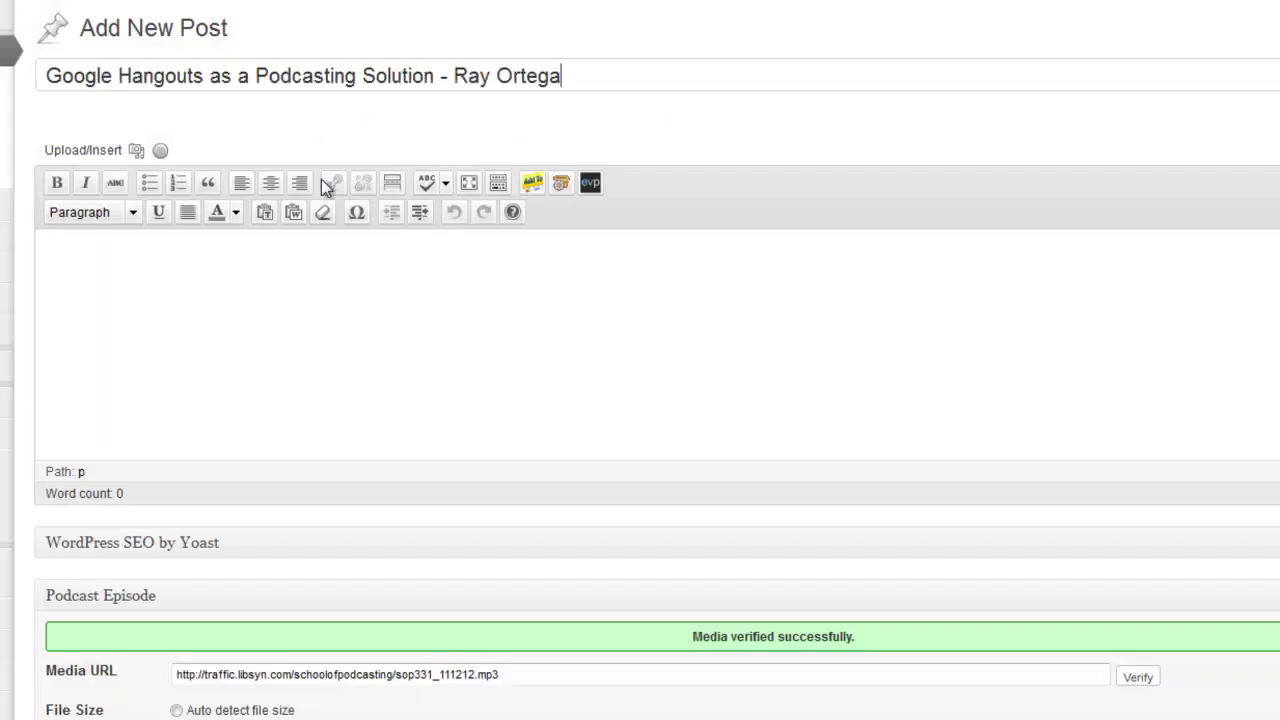
pyautogui.click(275, 317)
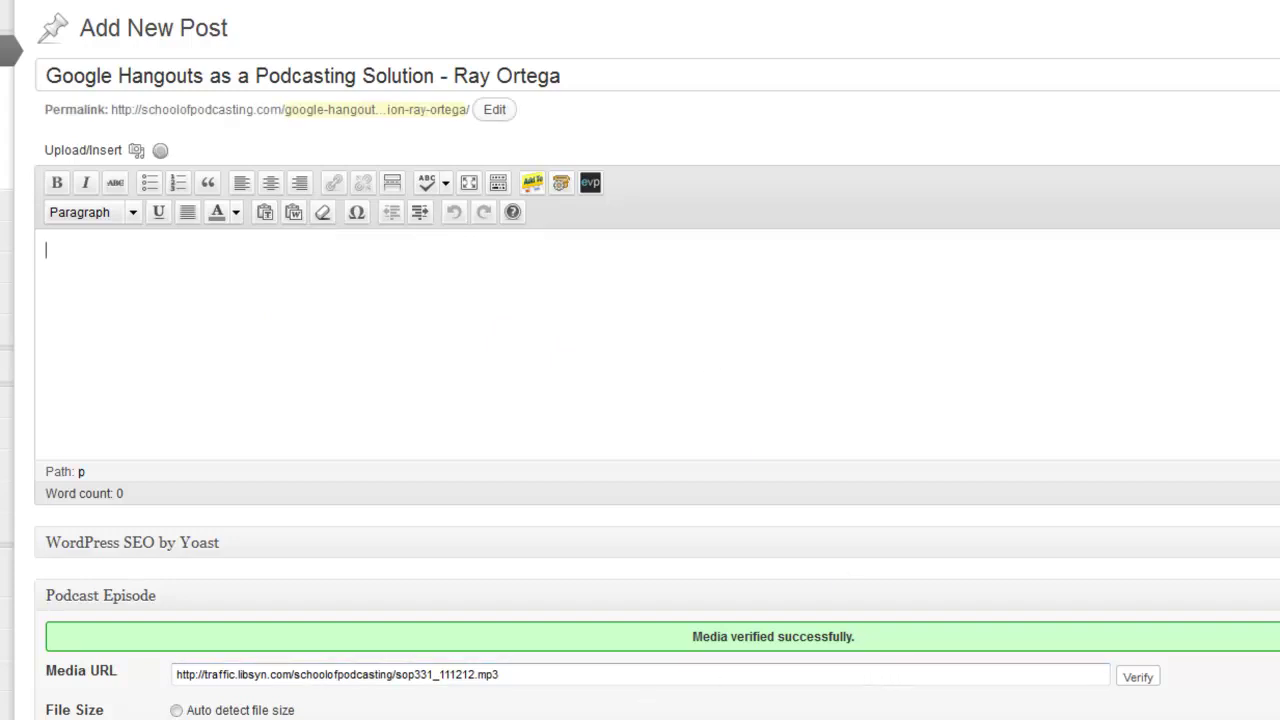
# Review the saved Libsyn site in Core FTP's Site Manager, then exit Core FTP
pyautogui.hotkey('alt', 'Tab')
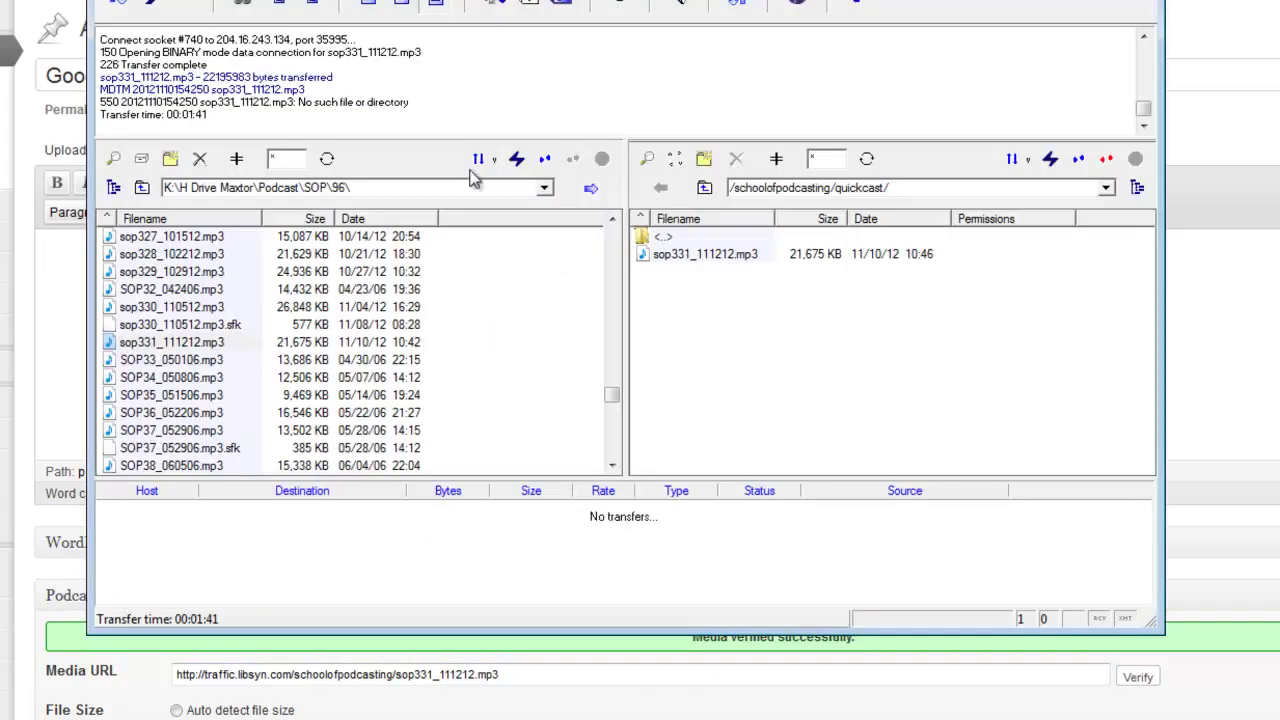
pyautogui.click(152, 2)
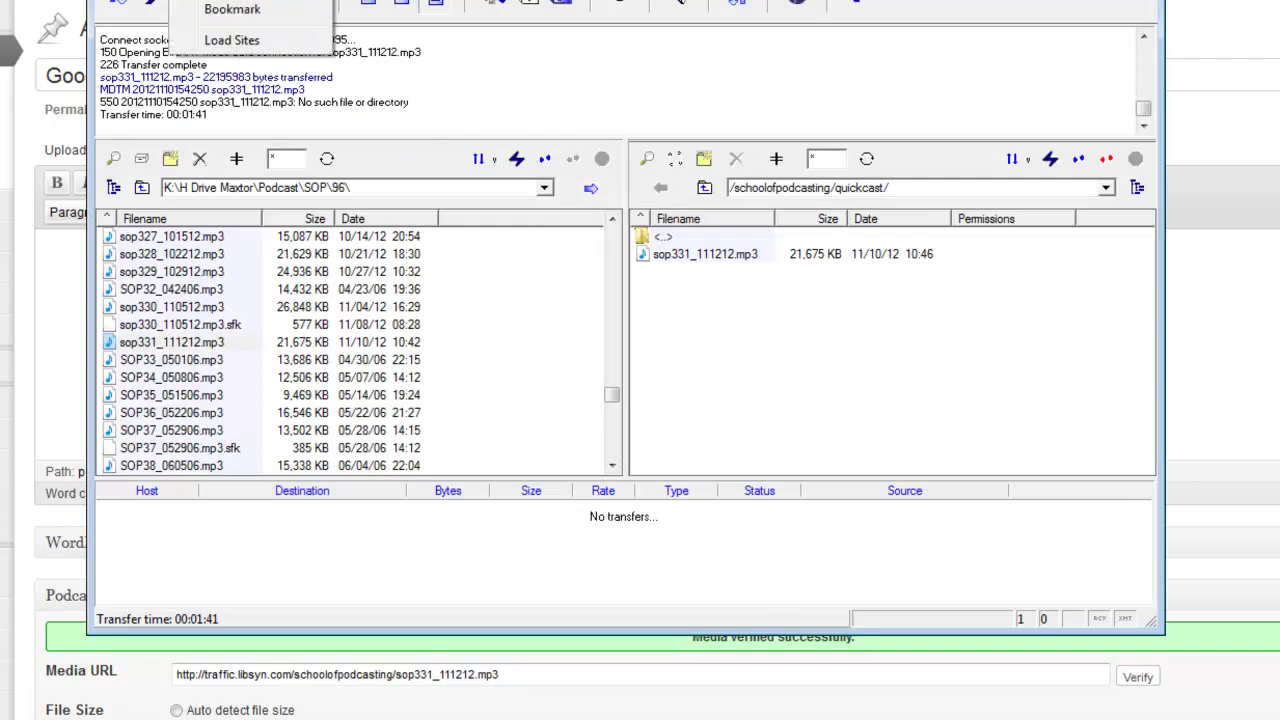
pyautogui.click(232, 40)
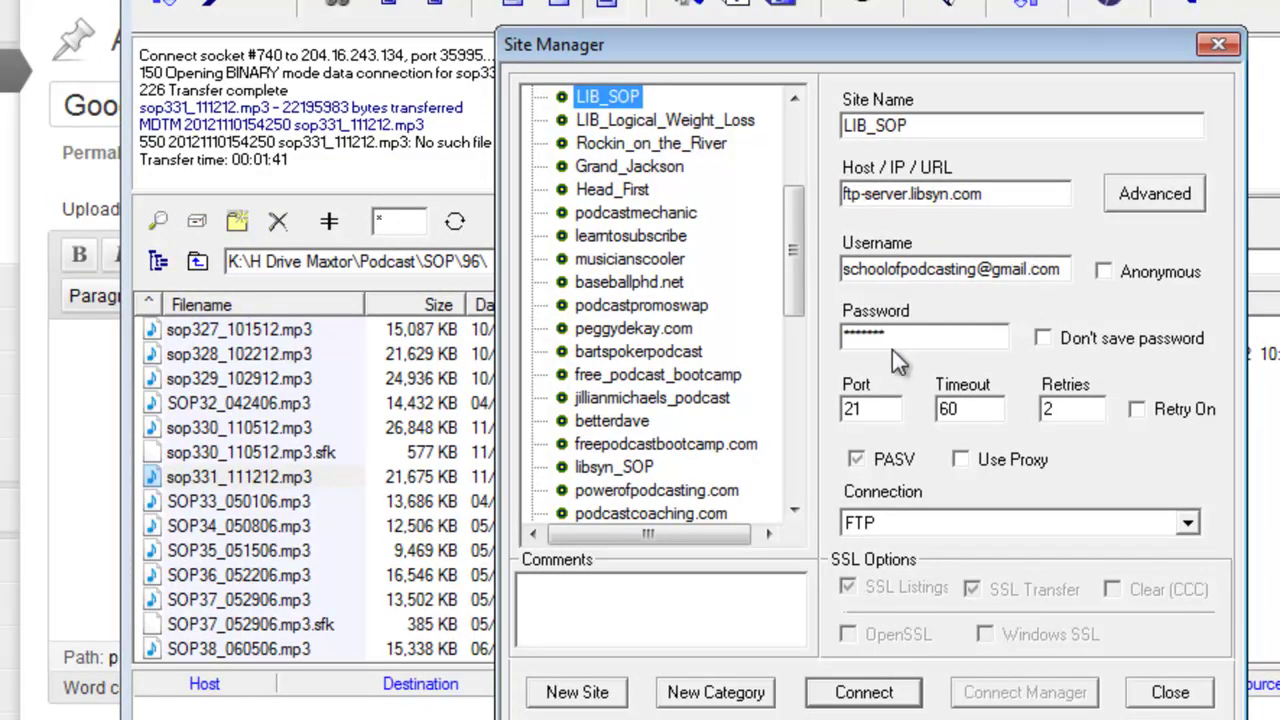
pyautogui.click(1168, 690)
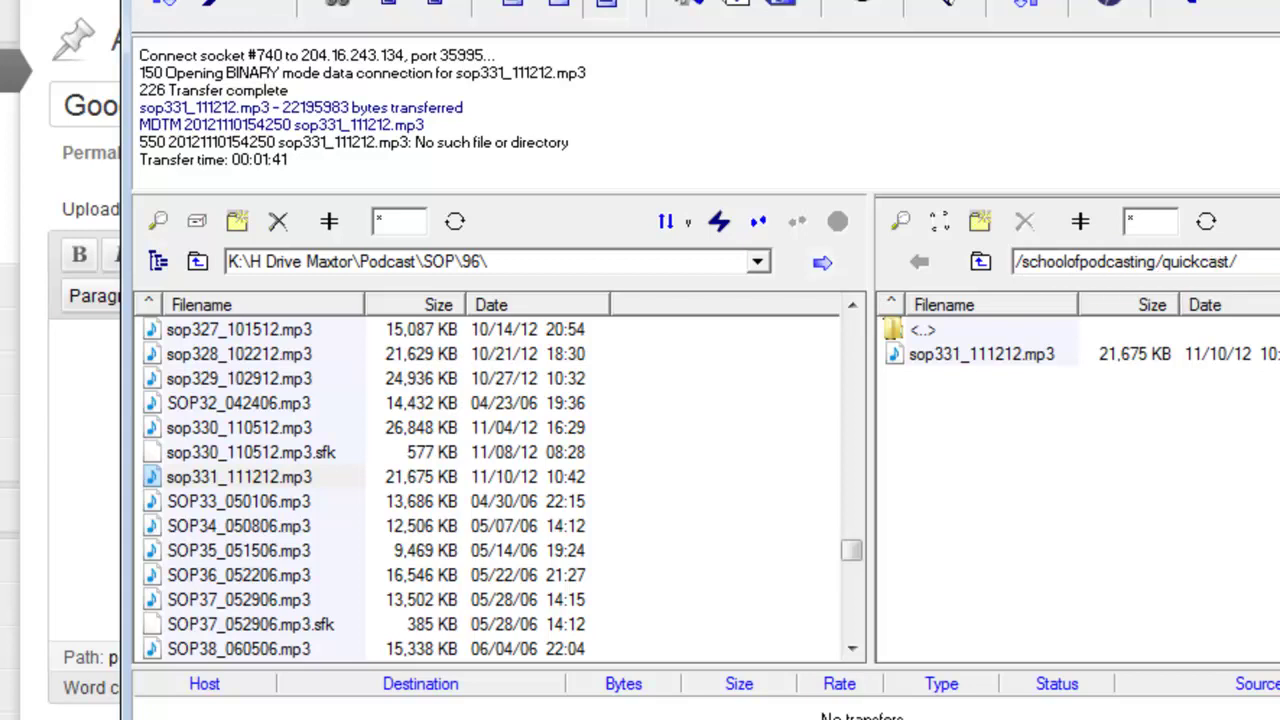
pyautogui.hotkey('alt', 'F4')
pyautogui.click(1118, 502)
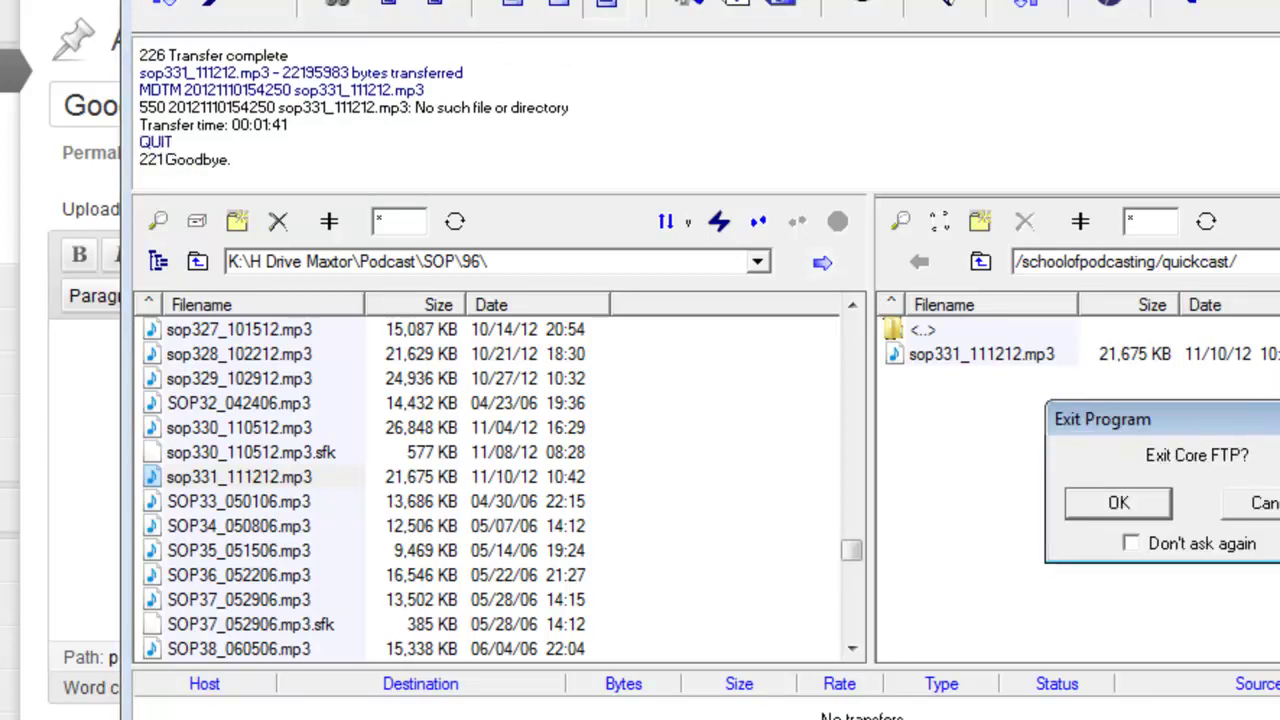